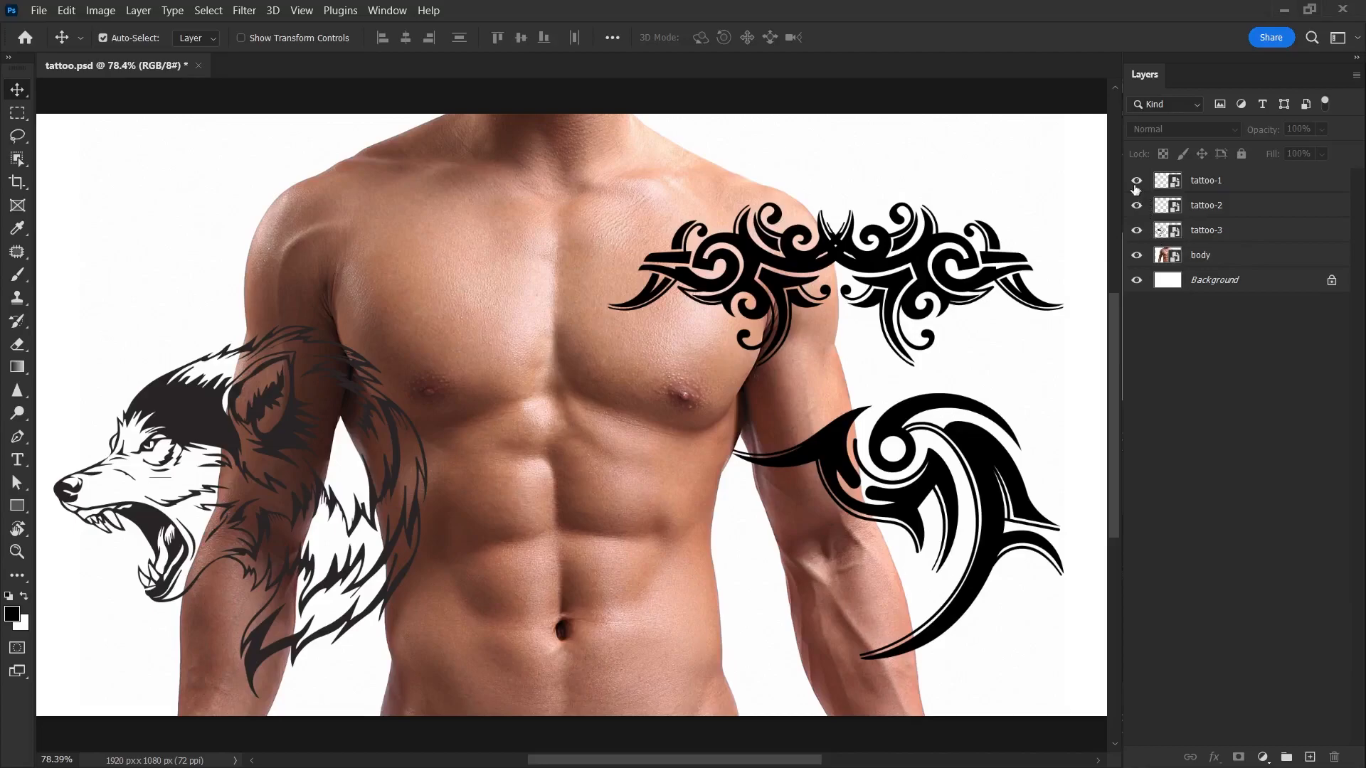
Step: Hide the tattoo-1, tattoo-2 and tattoo-3 layers and duplicate the body layer
{"action": "left_click_drag", "start_coordinate": [1136, 183], "coordinate": [1136, 230]}
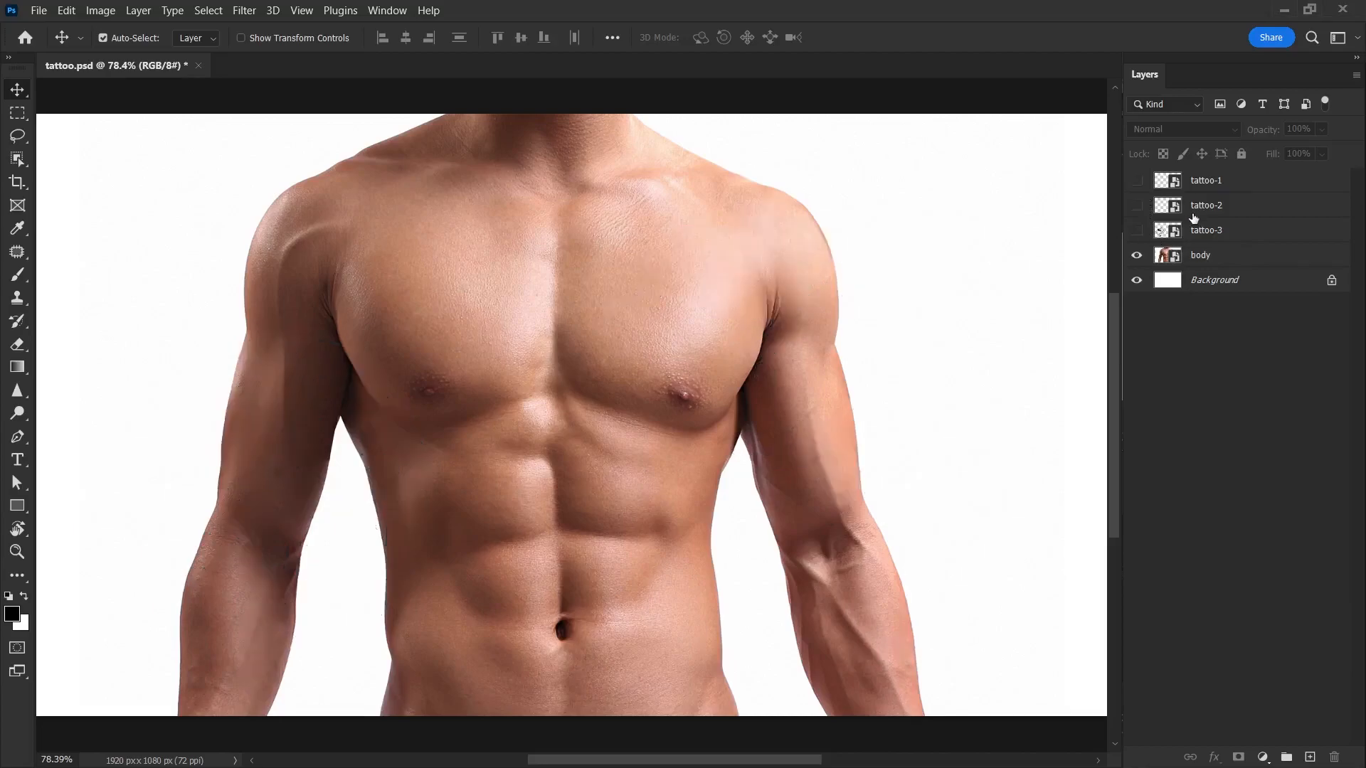
{"action": "left_click", "coordinate": [1237, 261]}
{"action": "left_click_drag", "start_coordinate": [1224, 263], "coordinate": [1309, 757]}
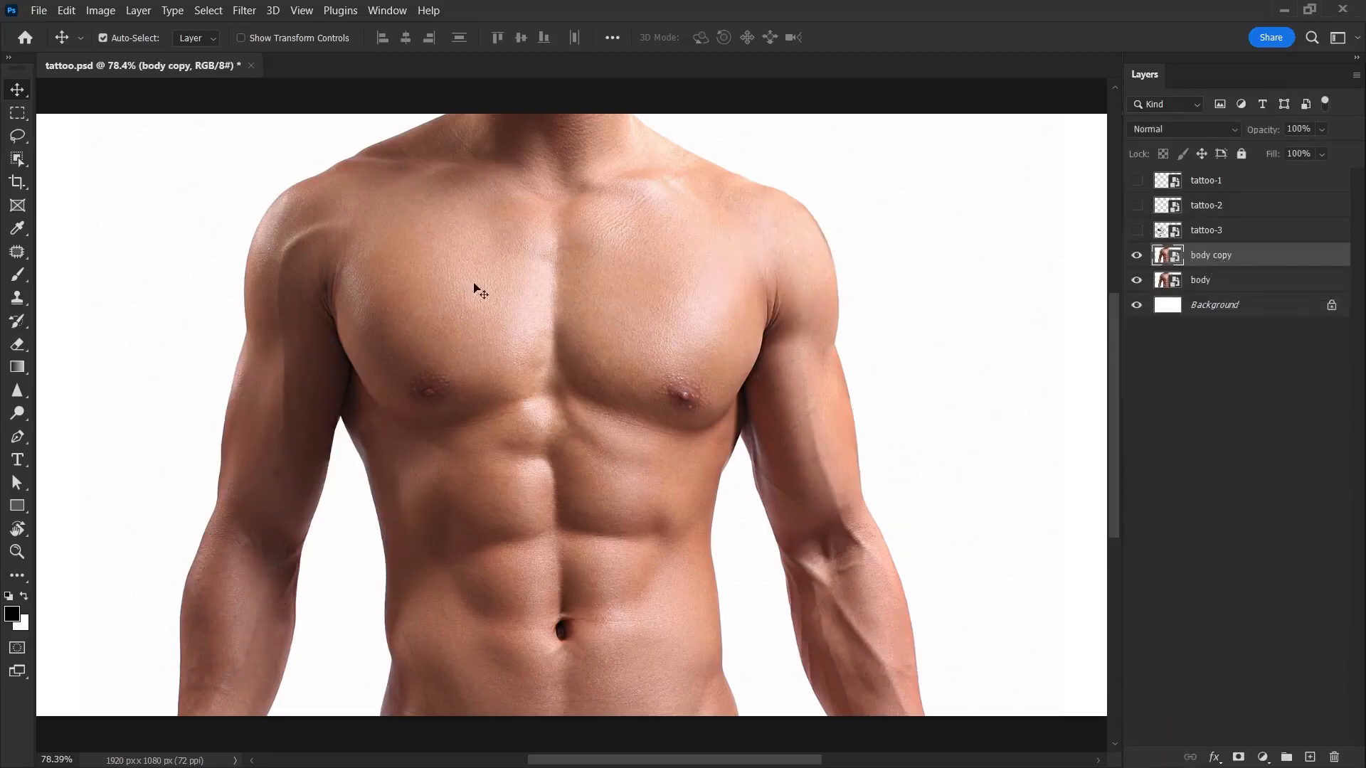
Step: Apply a Gaussian Blur with a radius of 6.4 pixels to the body copy layer
{"action": "left_click", "coordinate": [244, 10]}
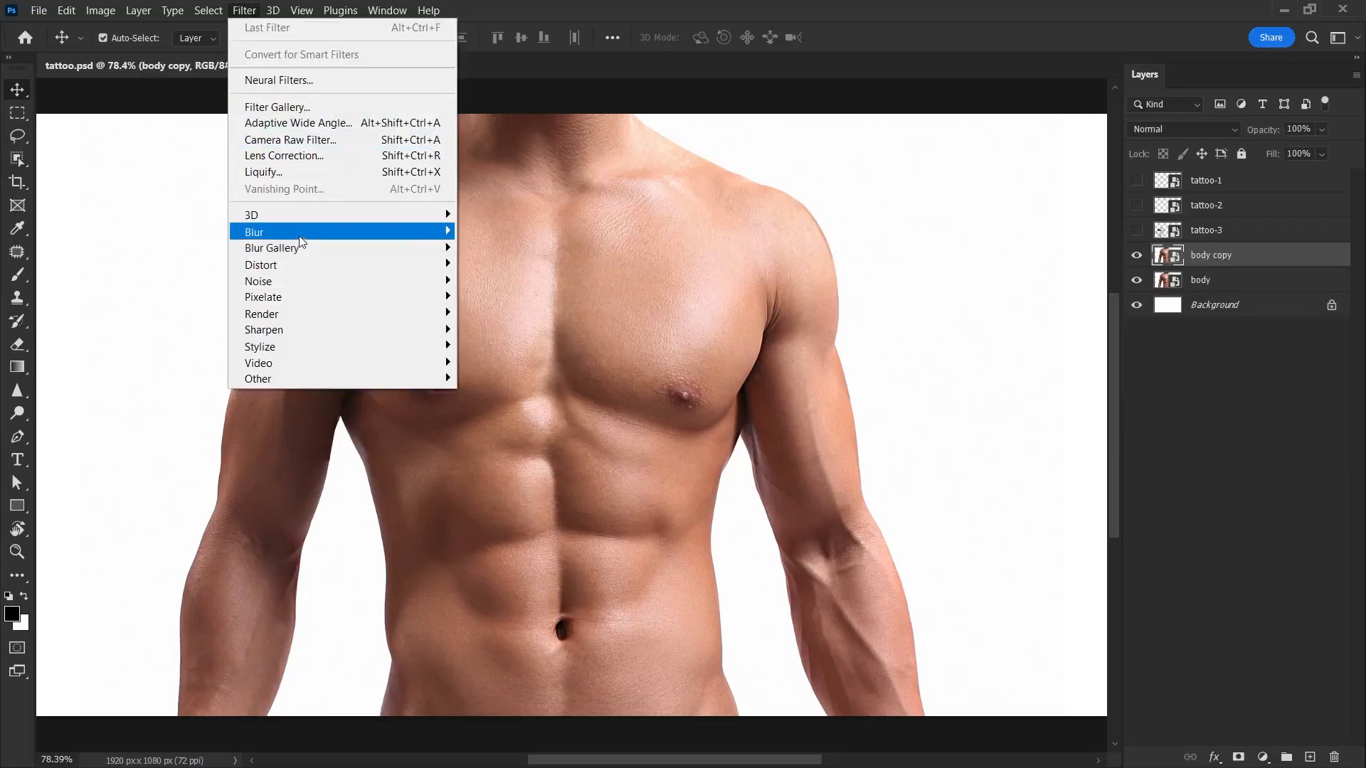
{"action": "mouse_move", "coordinate": [306, 234]}
{"action": "left_click", "coordinate": [499, 297]}
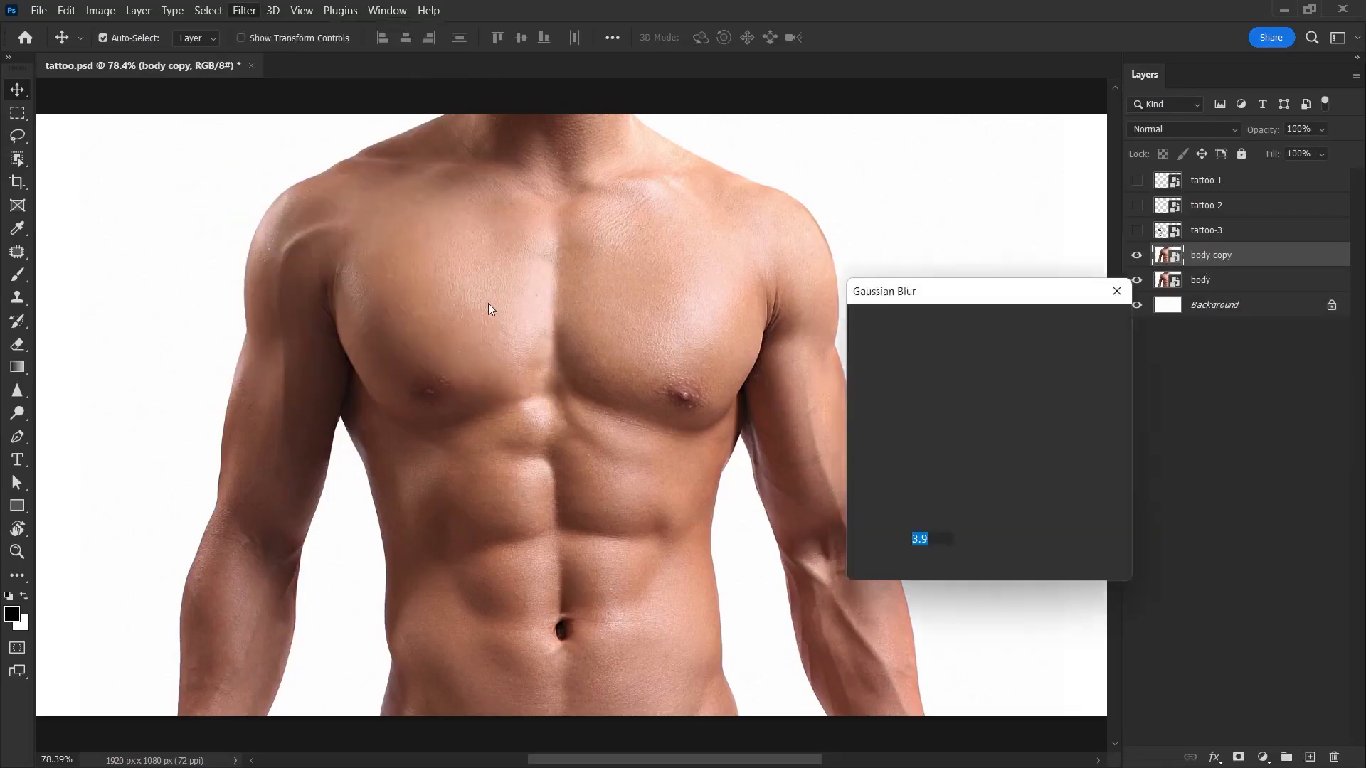
{"action": "key", "text": "Down"}
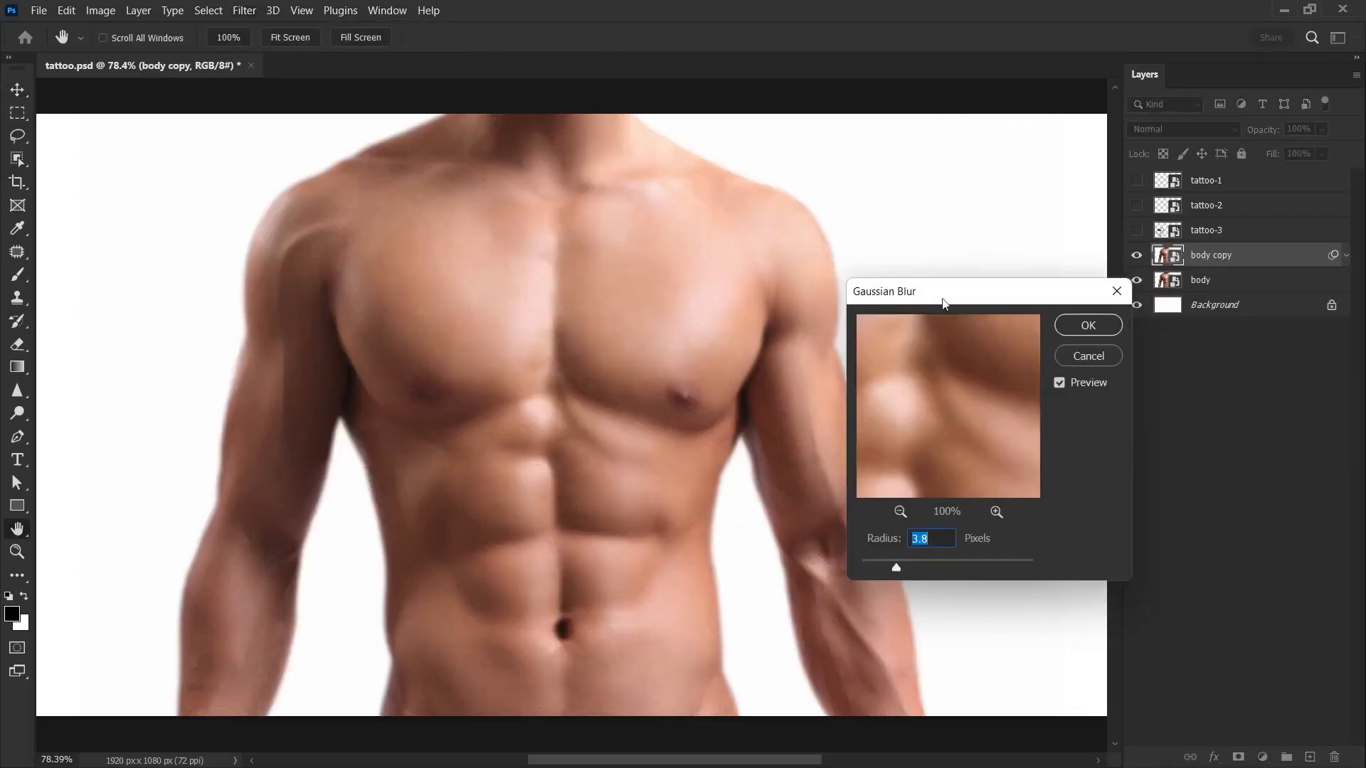
{"action": "mouse_move", "coordinate": [895, 568]}
{"action": "left_mouse_down"}
{"action": "mouse_move", "coordinate": [929, 571]}
{"action": "mouse_move", "coordinate": [913, 569]}
{"action": "left_mouse_up"}
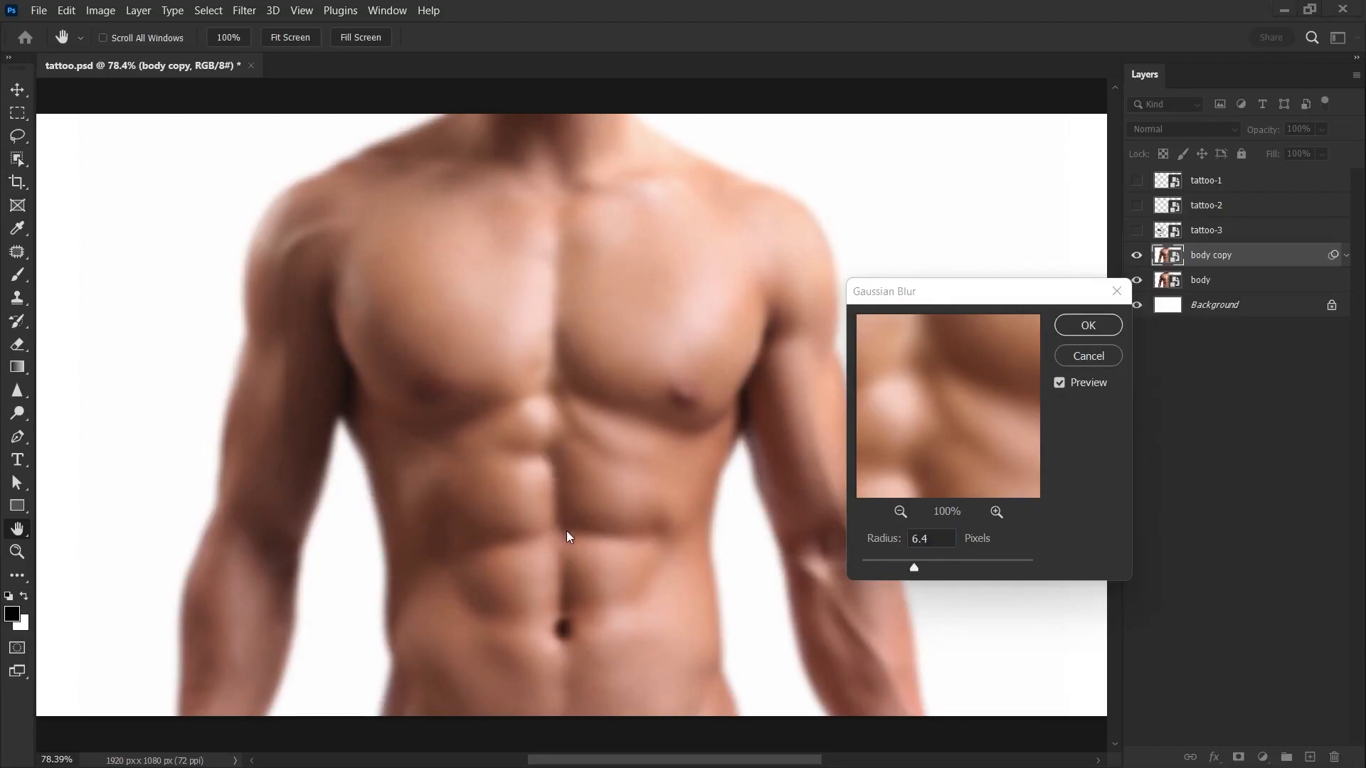
{"action": "left_click", "coordinate": [1081, 335]}
Step: Save the blurred document as displacement.psd in the ps-tattoo folder and delete the body copy layer
{"action": "left_click", "coordinate": [39, 9]}
{"action": "left_click", "coordinate": [114, 217]}
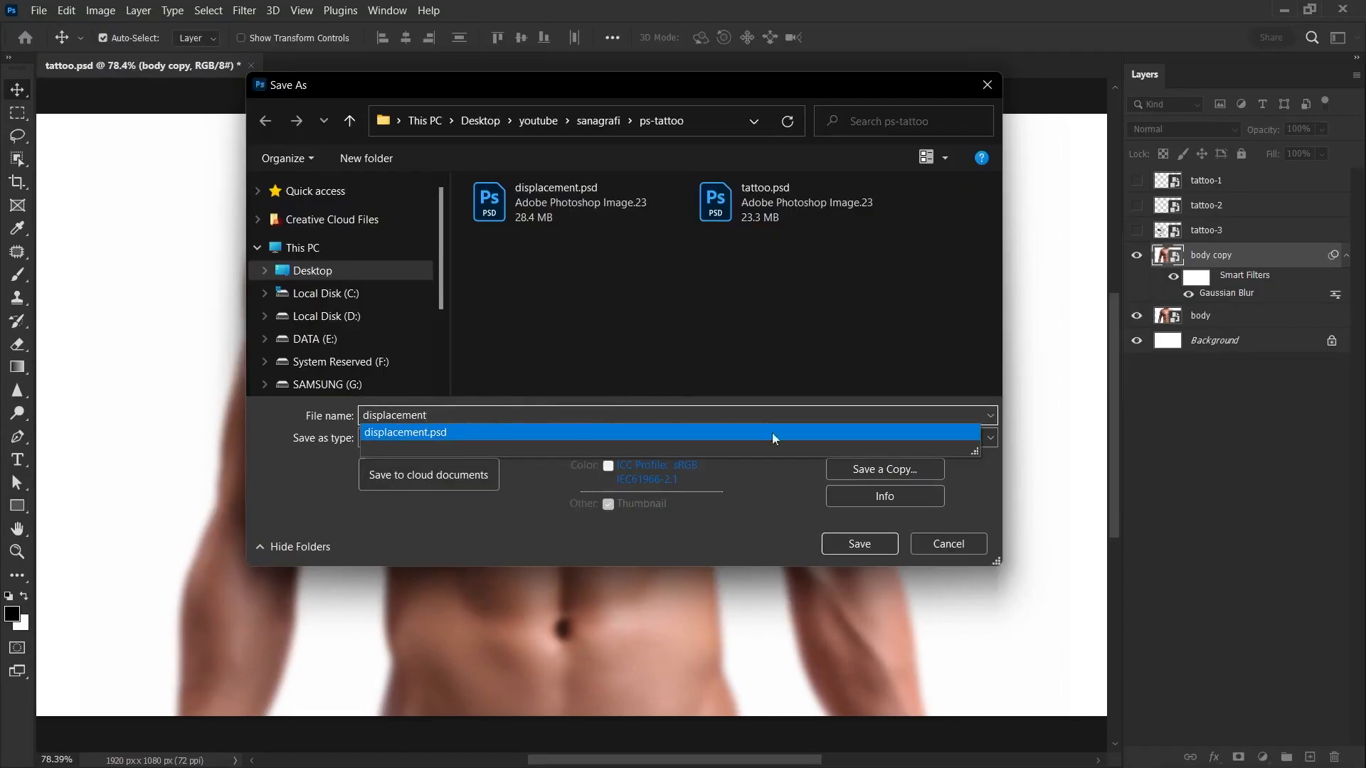
{"action": "left_click", "coordinate": [830, 546]}
{"action": "left_click", "coordinate": [829, 546]}
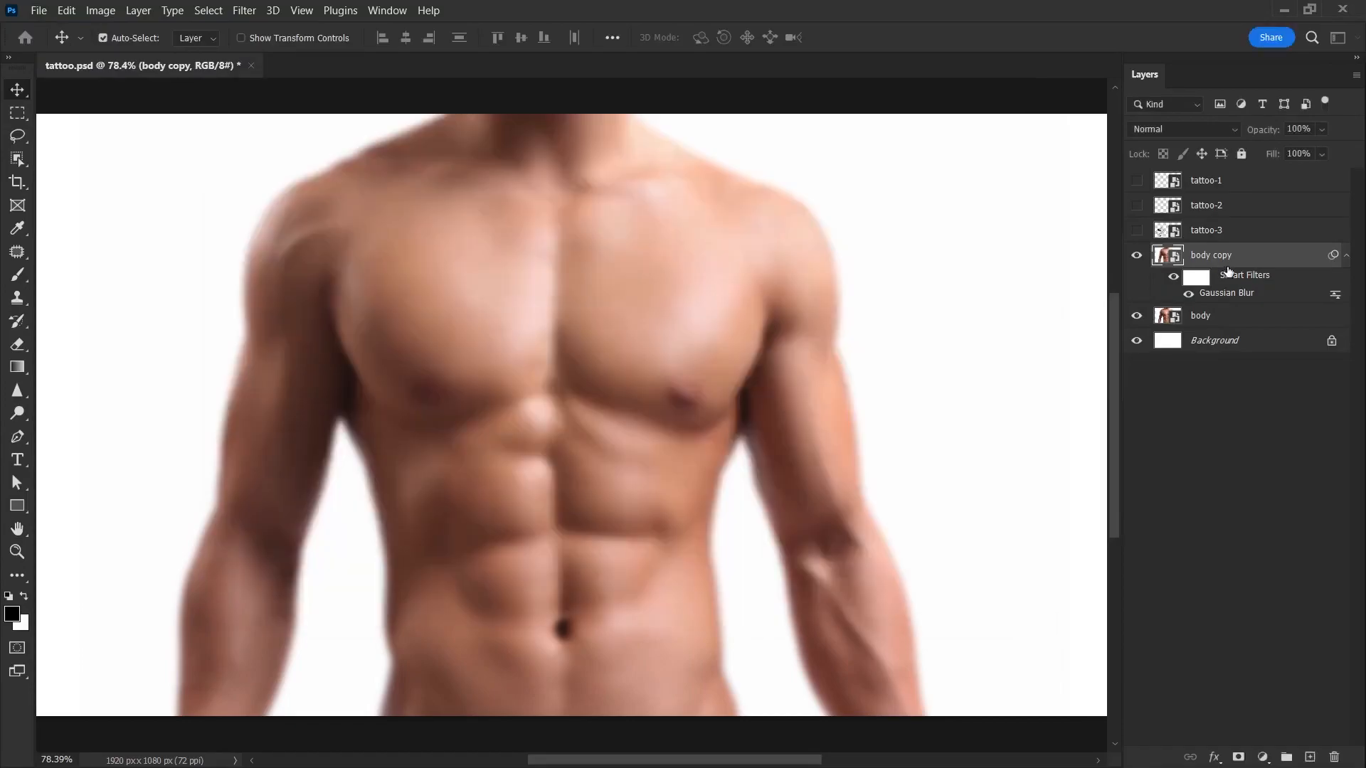
{"action": "left_click_drag", "start_coordinate": [1246, 264], "coordinate": [1334, 758]}
Step: Show the tattoo-1 layer and scale the tattoo down to fit the chest on the image's left side
{"action": "left_click", "coordinate": [1136, 180]}
{"action": "left_click", "coordinate": [1209, 180]}
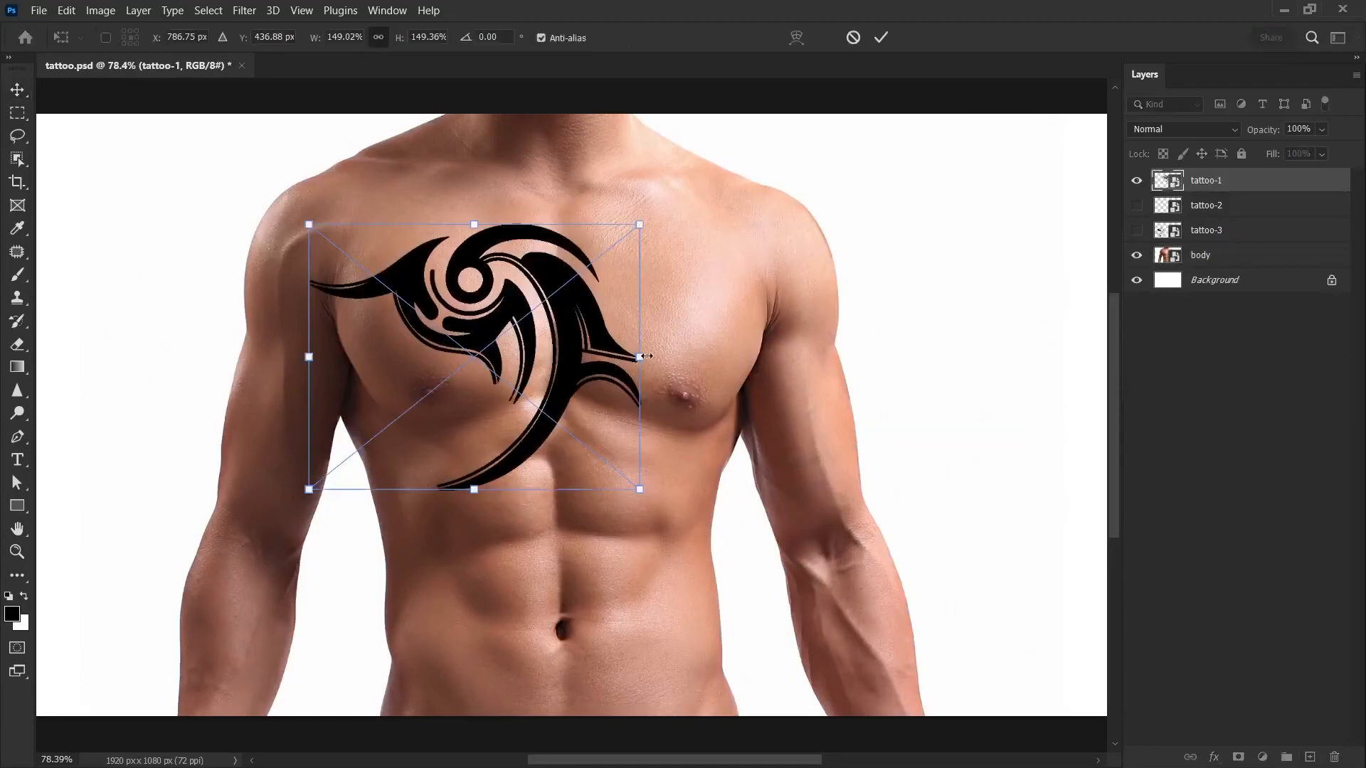
{"action": "left_click_drag", "start_coordinate": [647, 355], "coordinate": [569, 349]}
{"action": "key", "text": "Return"}
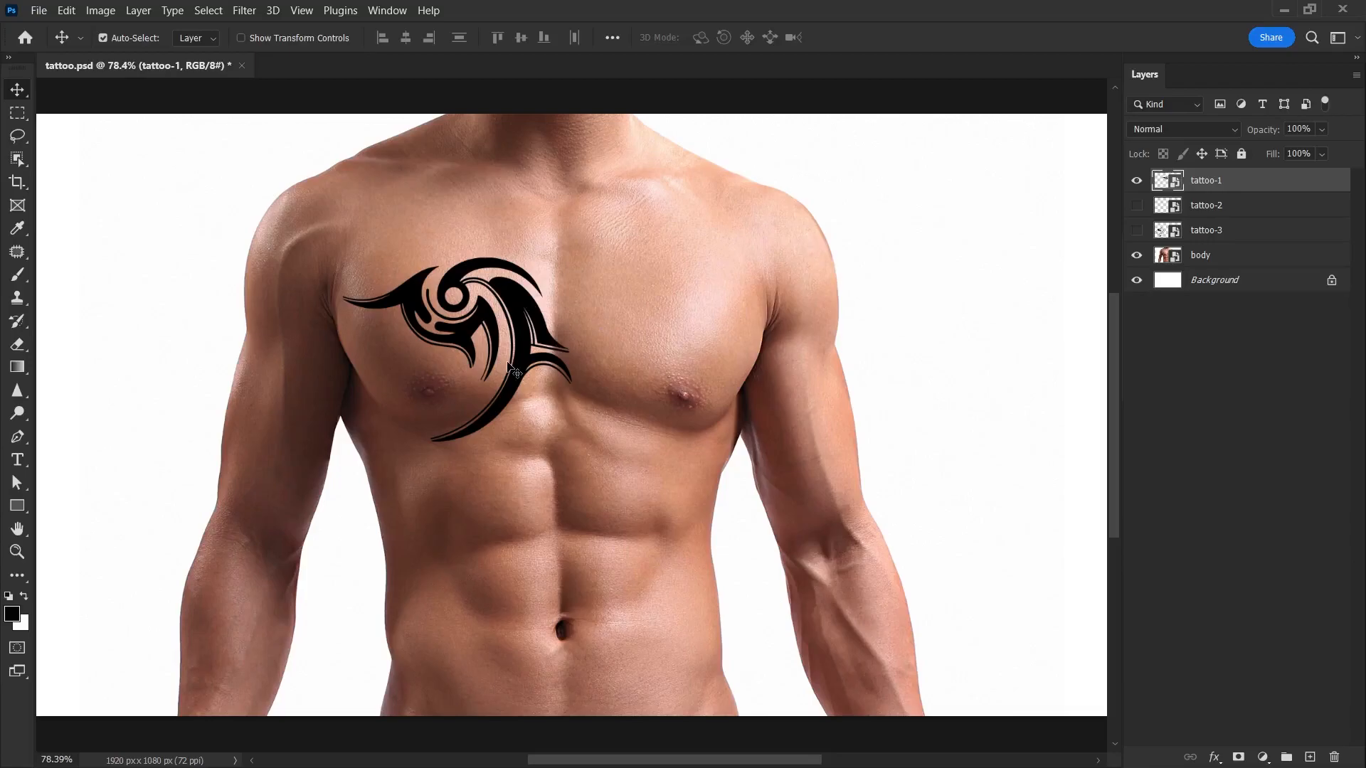
Step: Apply the Displace filter to tattoo-1 with scales of 10, Stretch To Fit and Repeat Edge Pixels, using displacement.psd as the map
{"action": "left_click", "coordinate": [242, 11]}
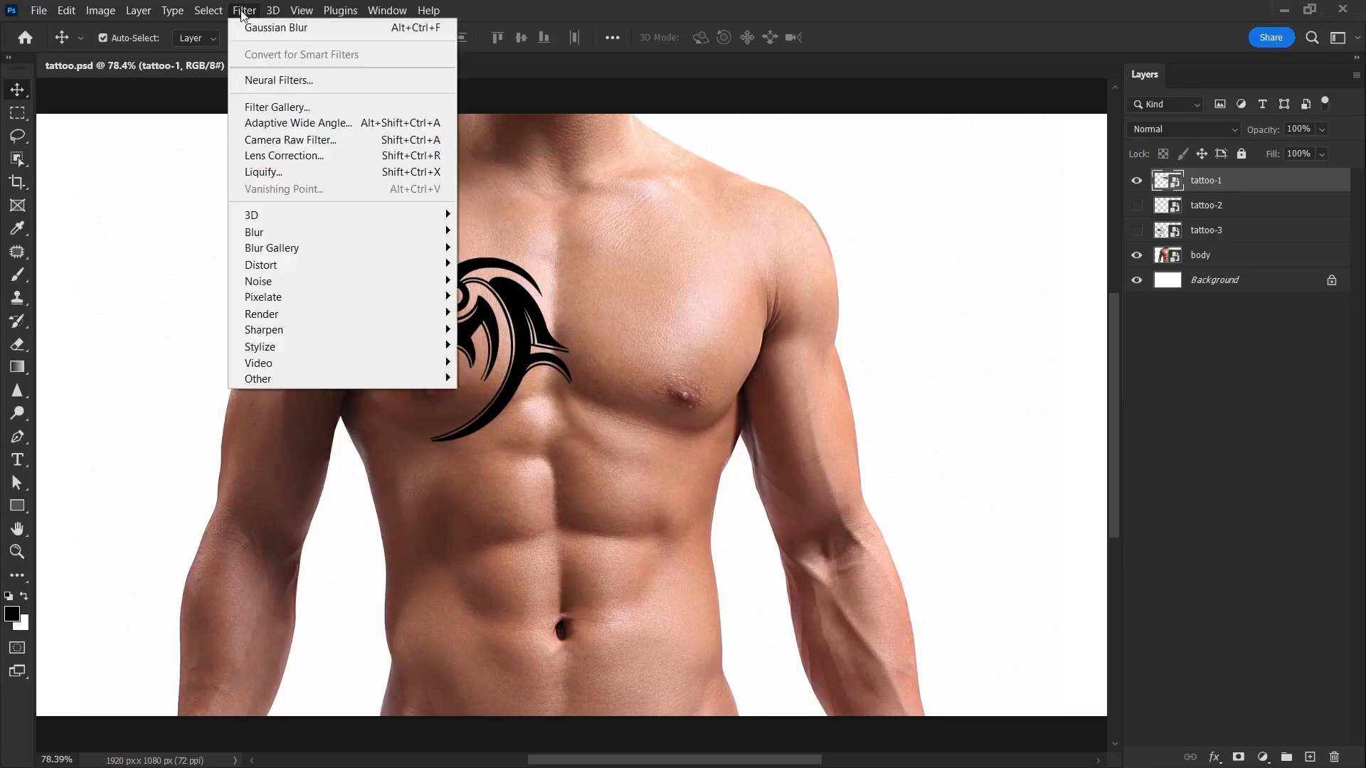
{"action": "mouse_move", "coordinate": [263, 266]}
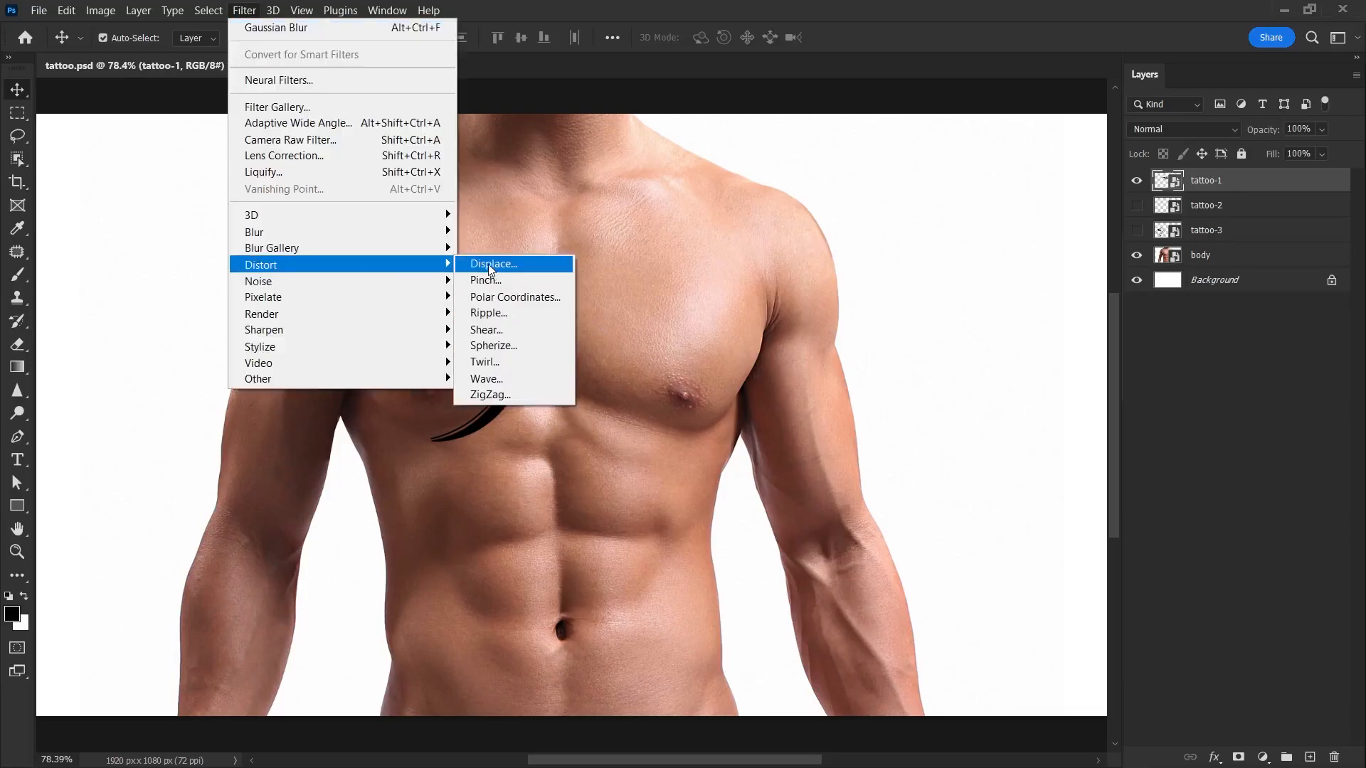
{"action": "left_click", "coordinate": [484, 268]}
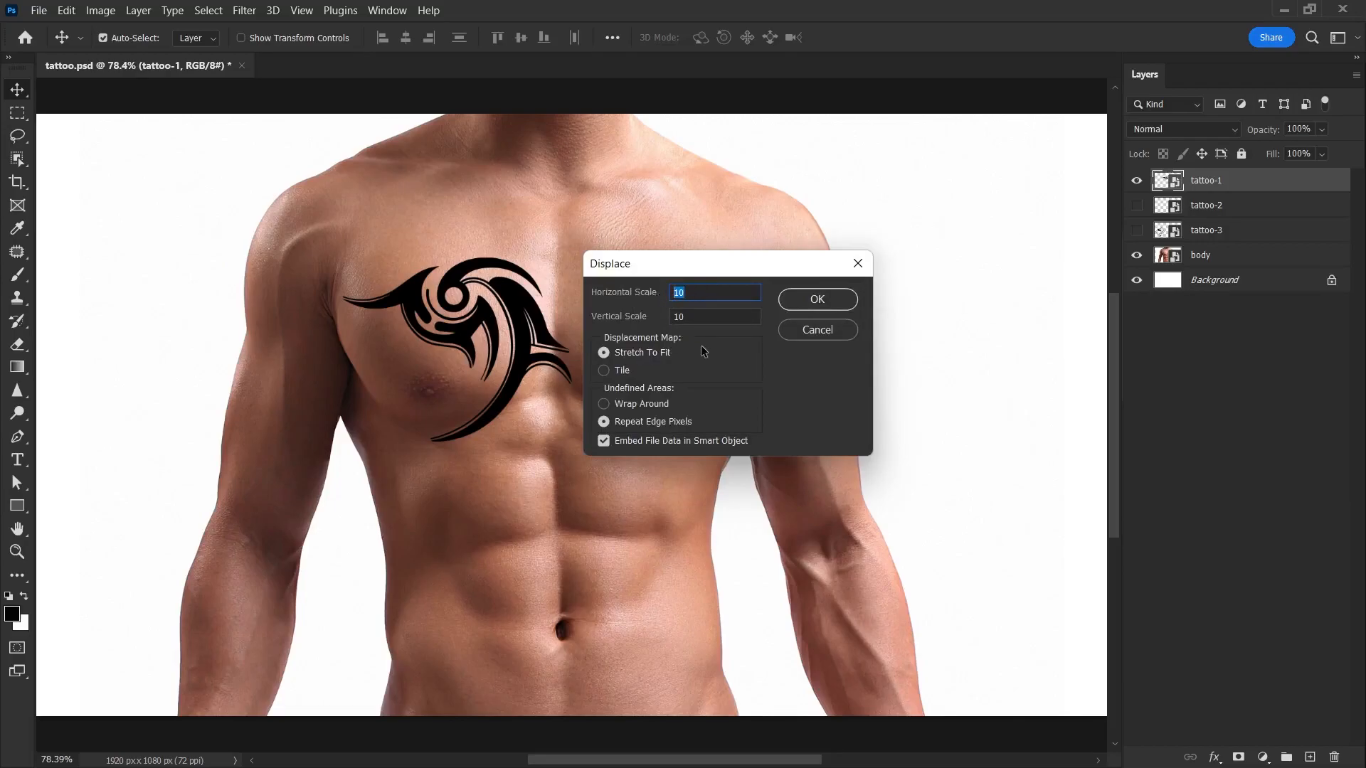
{"action": "left_click", "coordinate": [815, 302]}
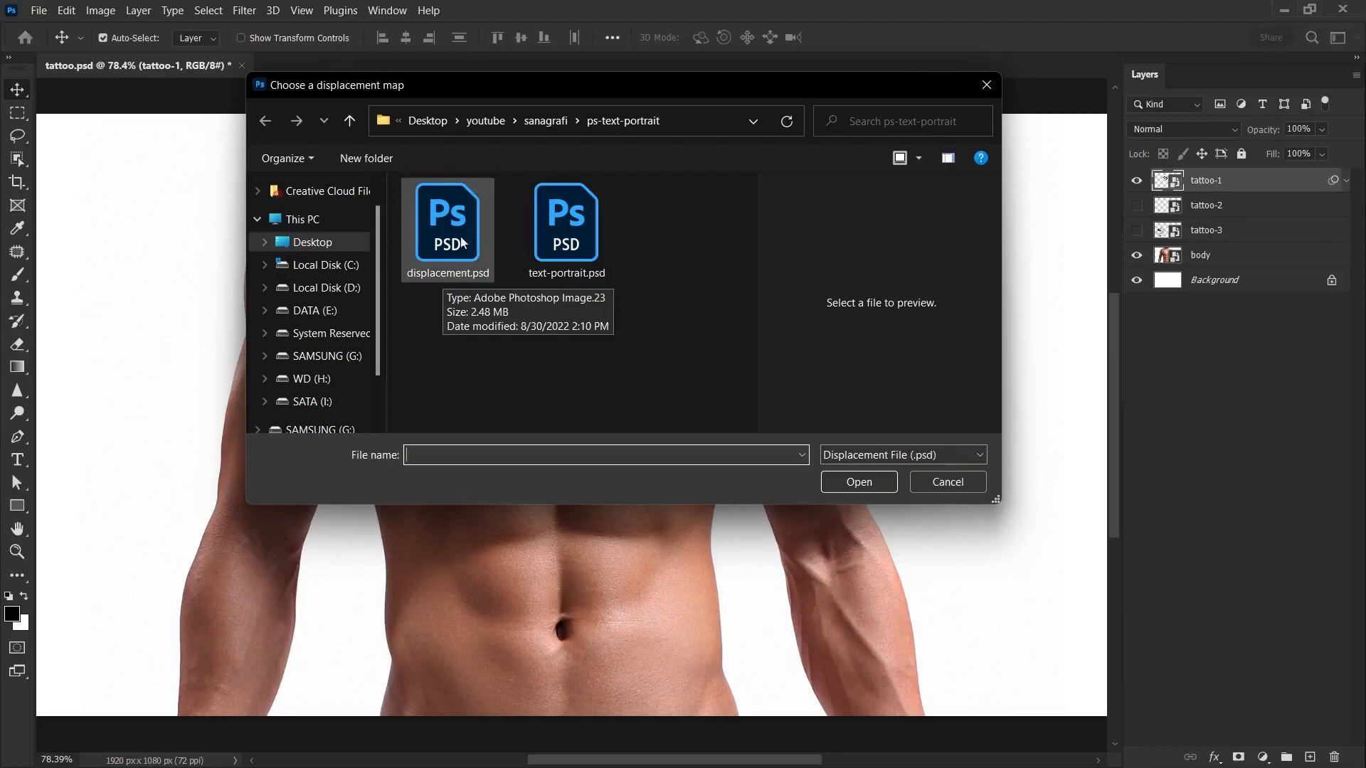
{"action": "left_click", "coordinate": [452, 277]}
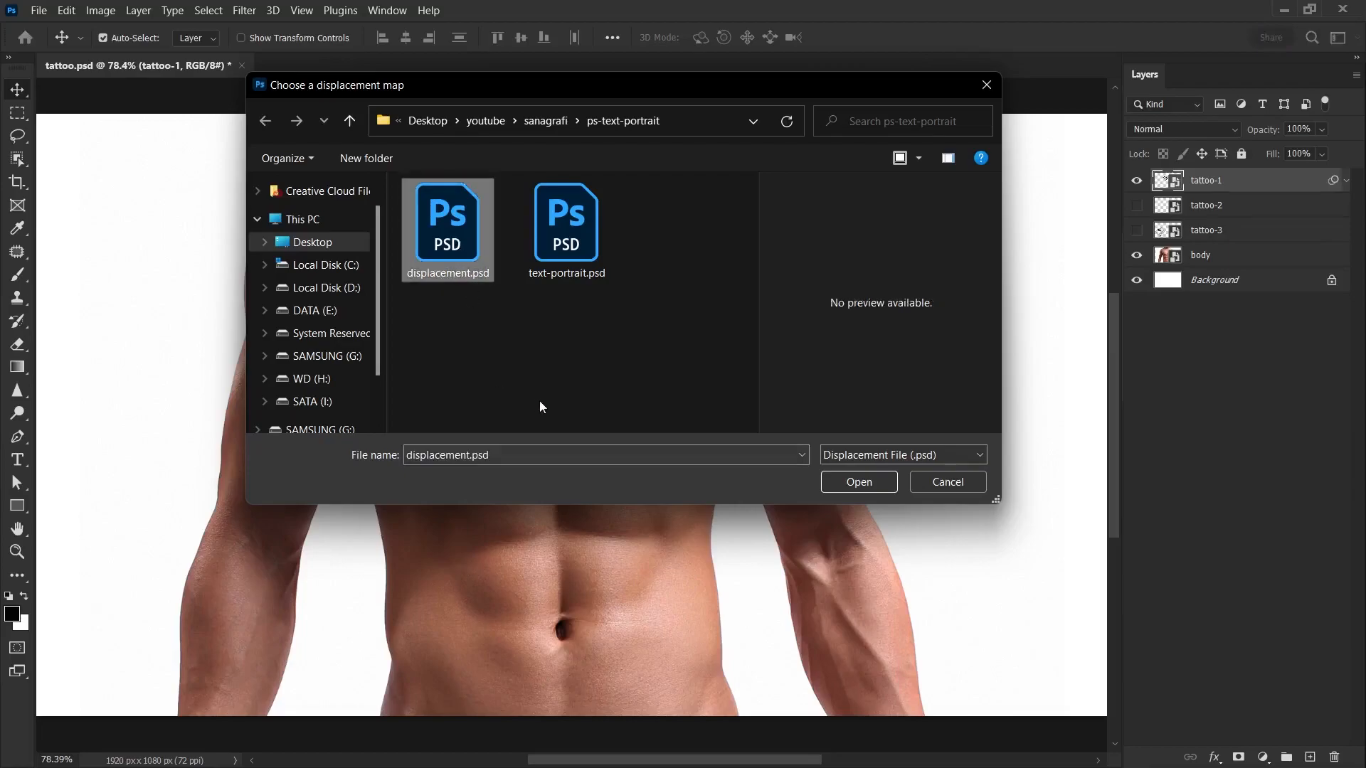
{"action": "left_click", "coordinate": [853, 481]}
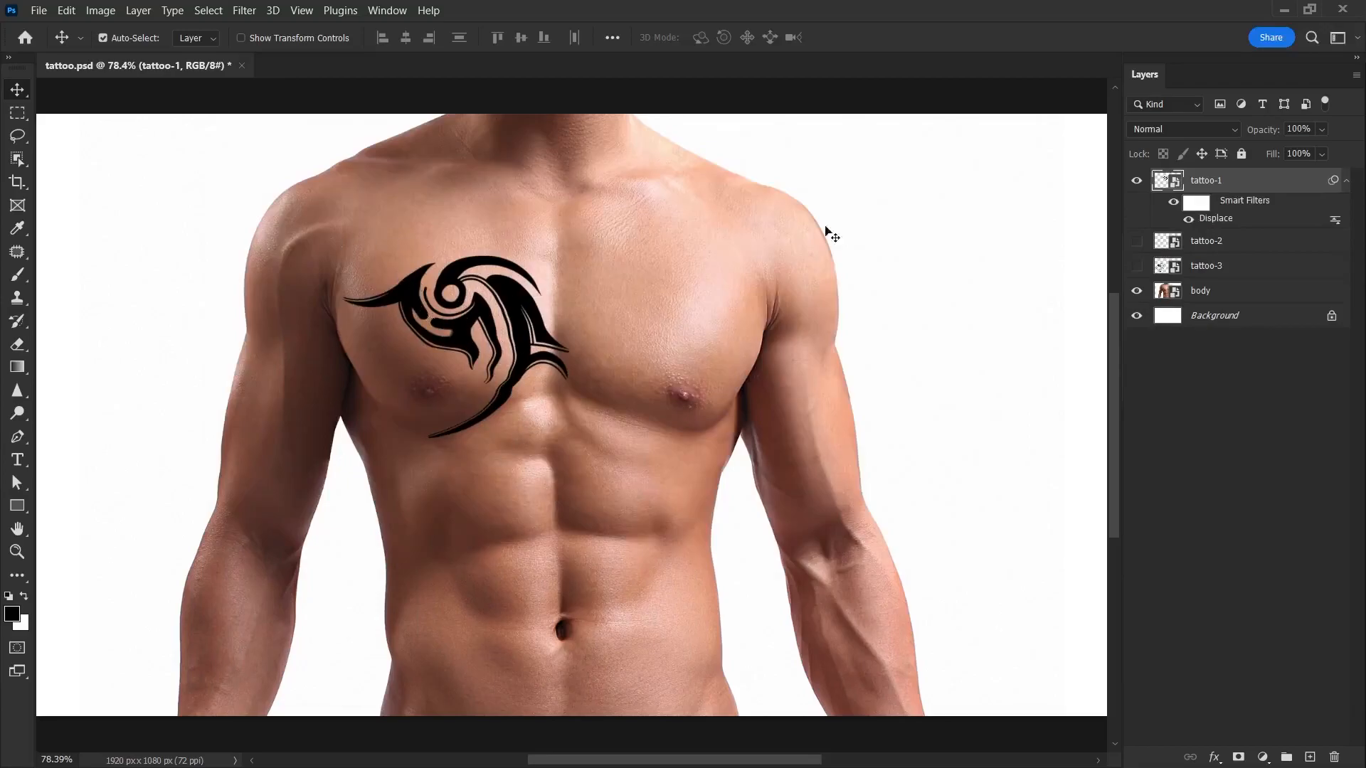
Step: Lower the scales of tattoo-1's Displace filter, with the horizontal scale at 5, and load displacement.psd as its map
{"action": "double_click", "coordinate": [1211, 219]}
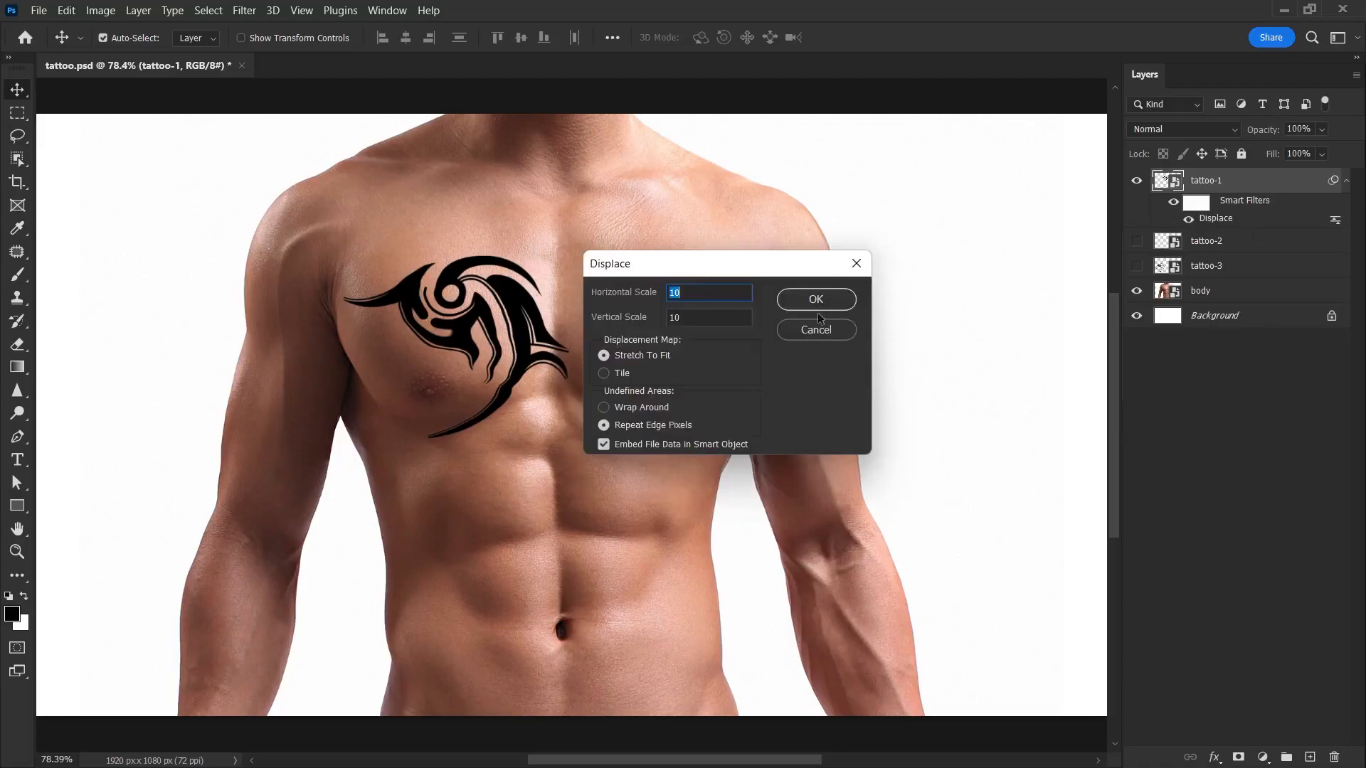
{"action": "type", "text": "5"}
{"action": "key", "text": "Tab"}
{"action": "type", "text": "75"}
{"action": "left_click", "coordinate": [796, 306]}
{"action": "left_click", "coordinate": [434, 254]}
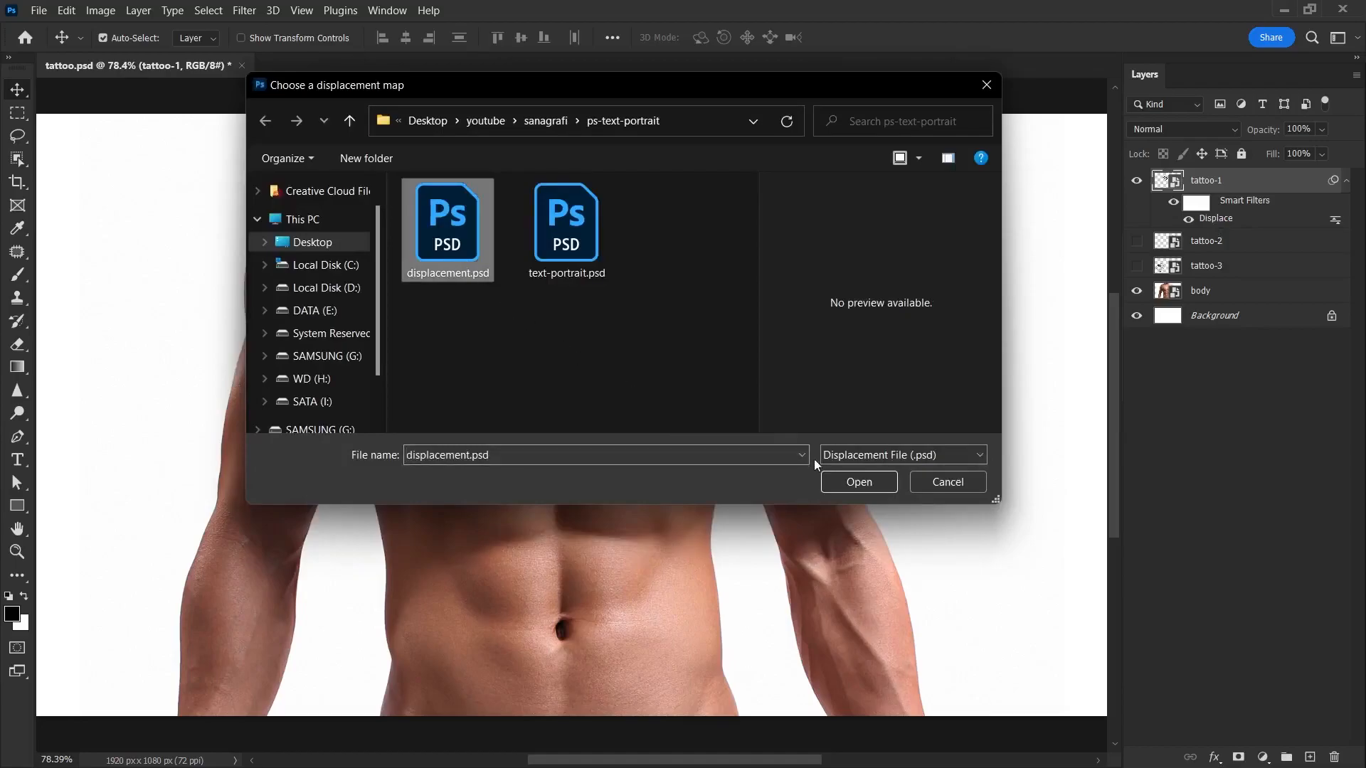
{"action": "left_click", "coordinate": [854, 482]}
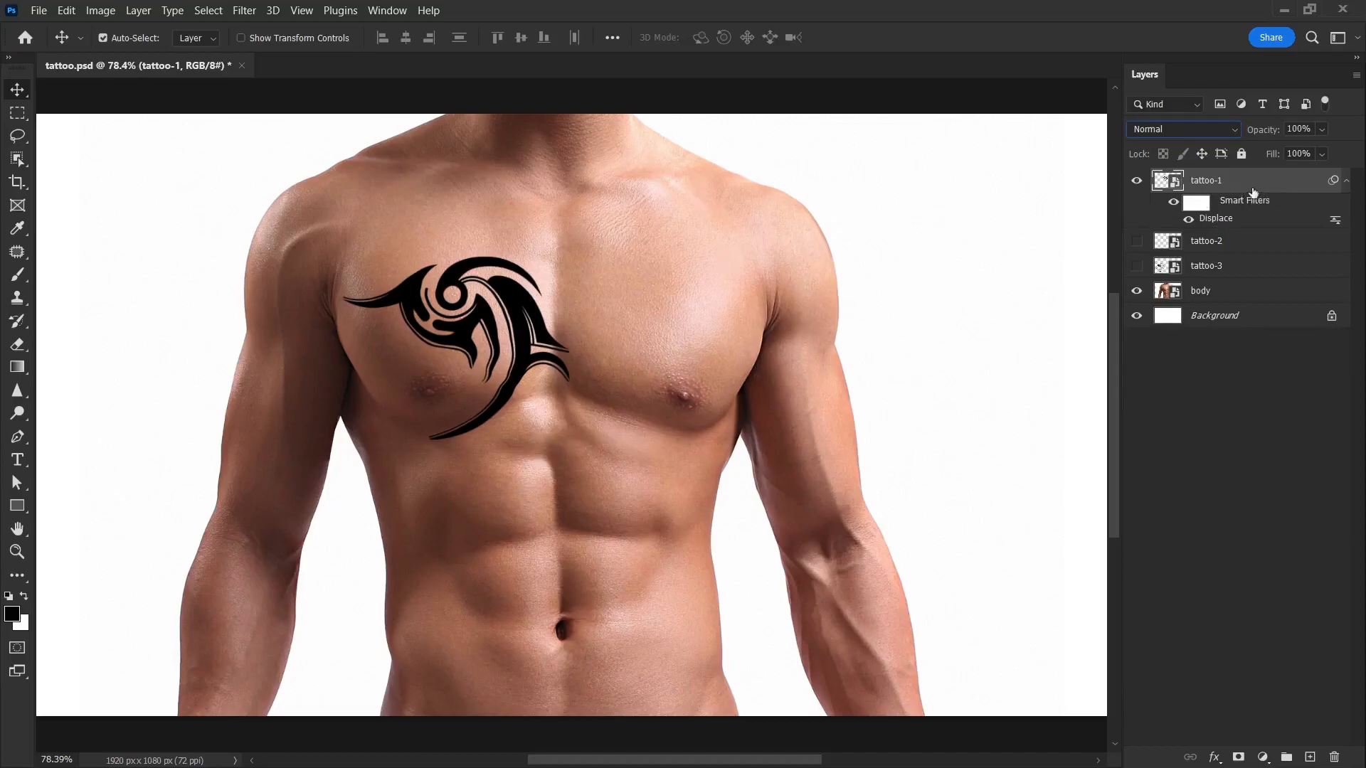
Step: Set tattoo-1's blend mode to Soft Light and add a Color Overlay using the Linear Burn blend mode
{"action": "left_click", "coordinate": [1144, 130]}
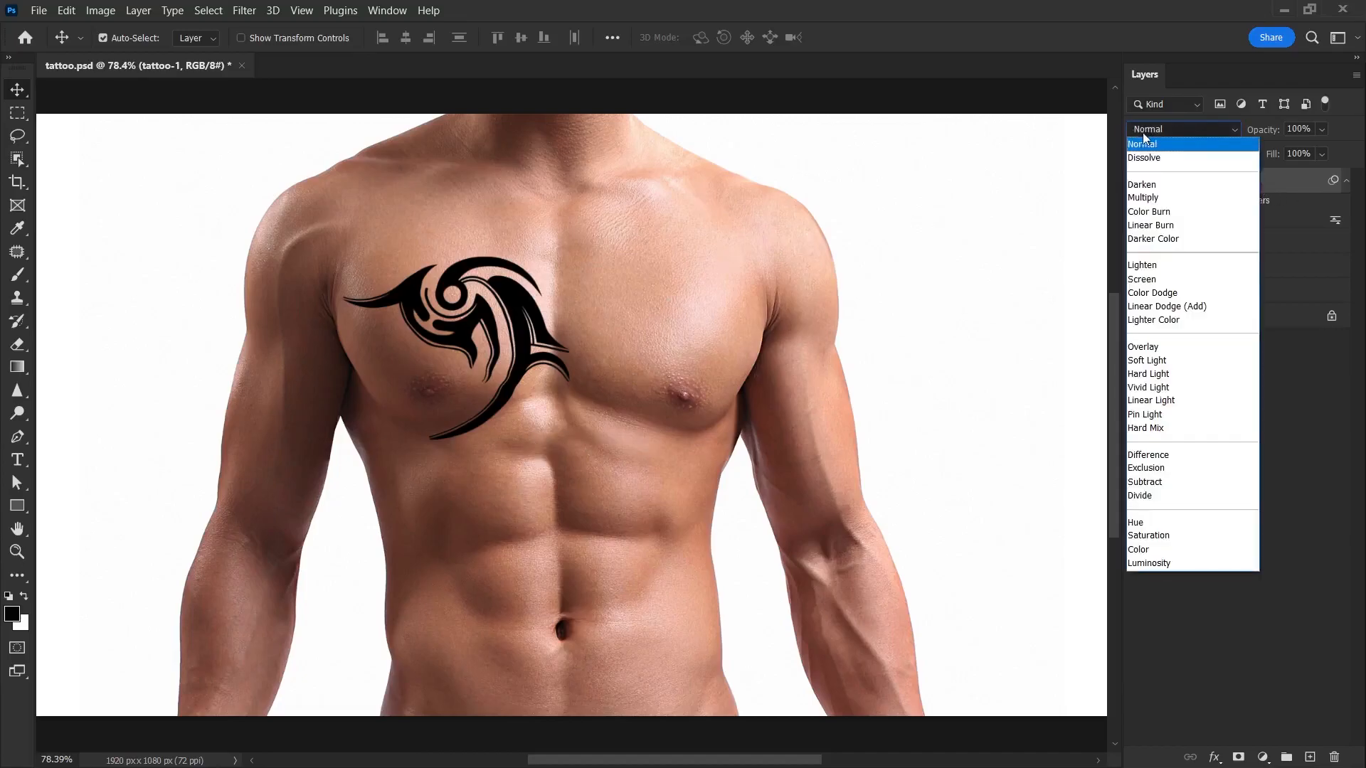
{"action": "left_click", "coordinate": [1169, 365]}
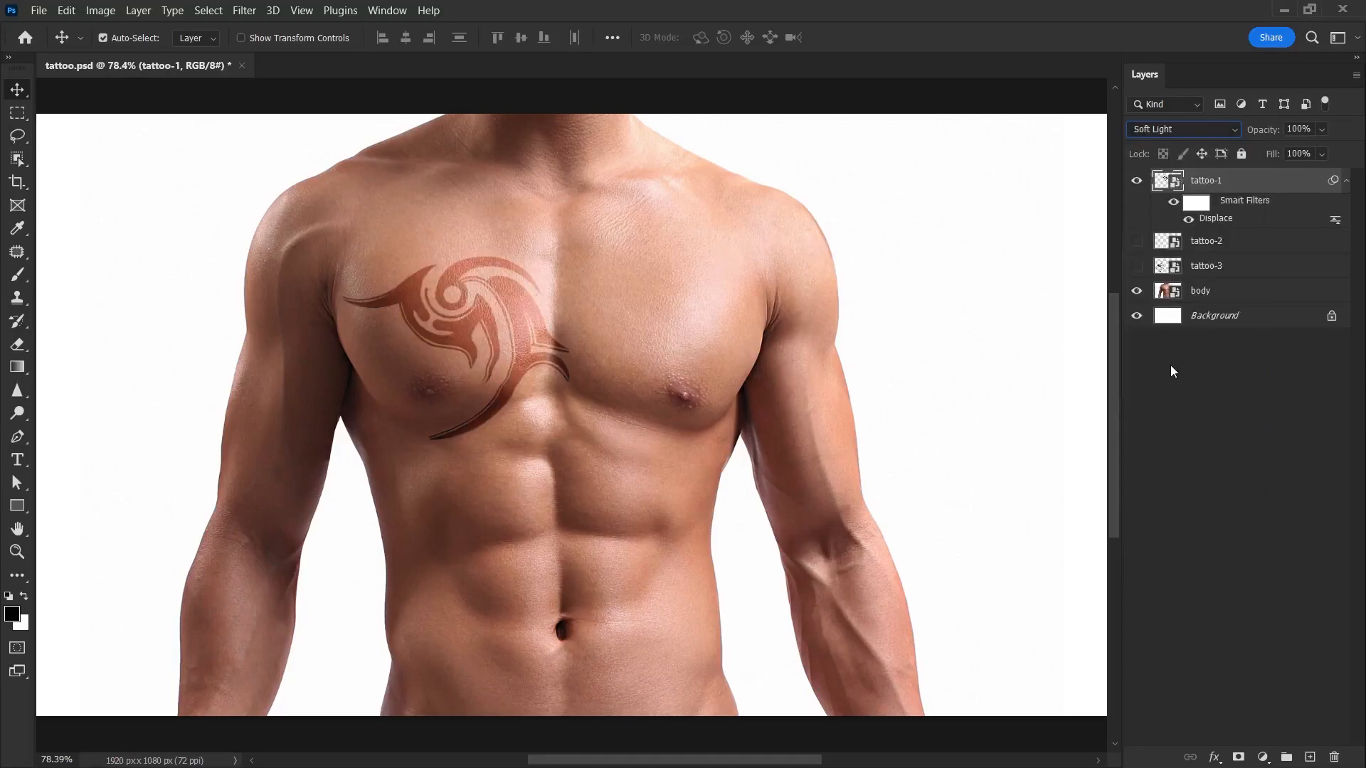
{"action": "right_click", "coordinate": [1263, 188]}
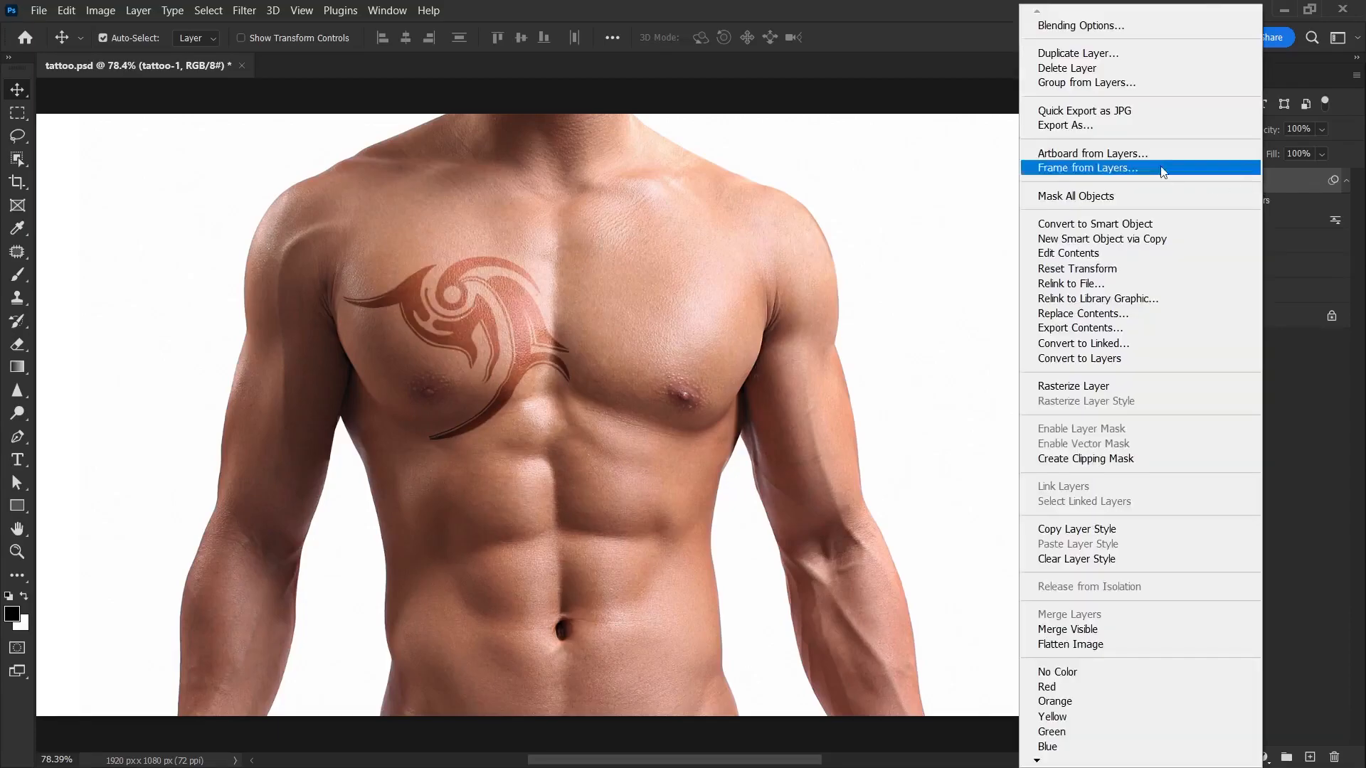
{"action": "left_click", "coordinate": [1062, 26]}
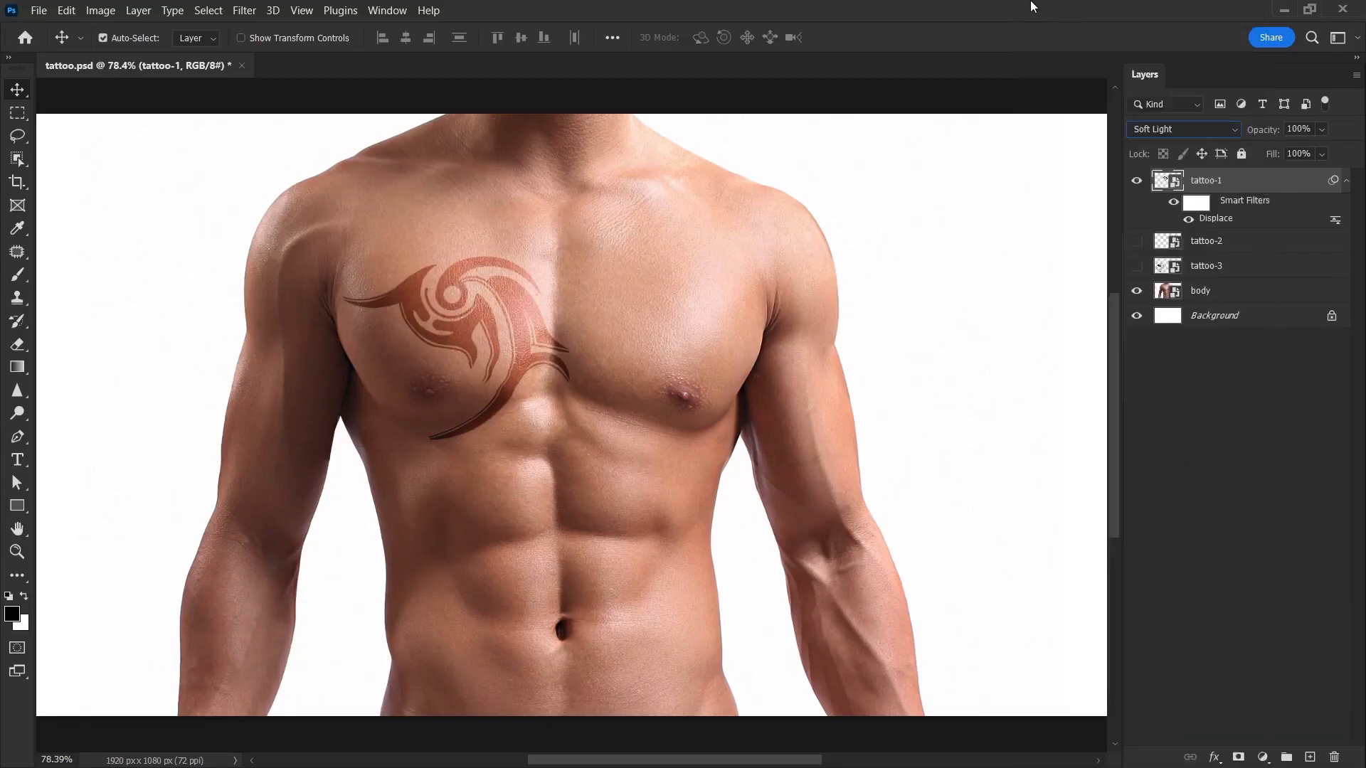
{"action": "left_click", "coordinate": [647, 411]}
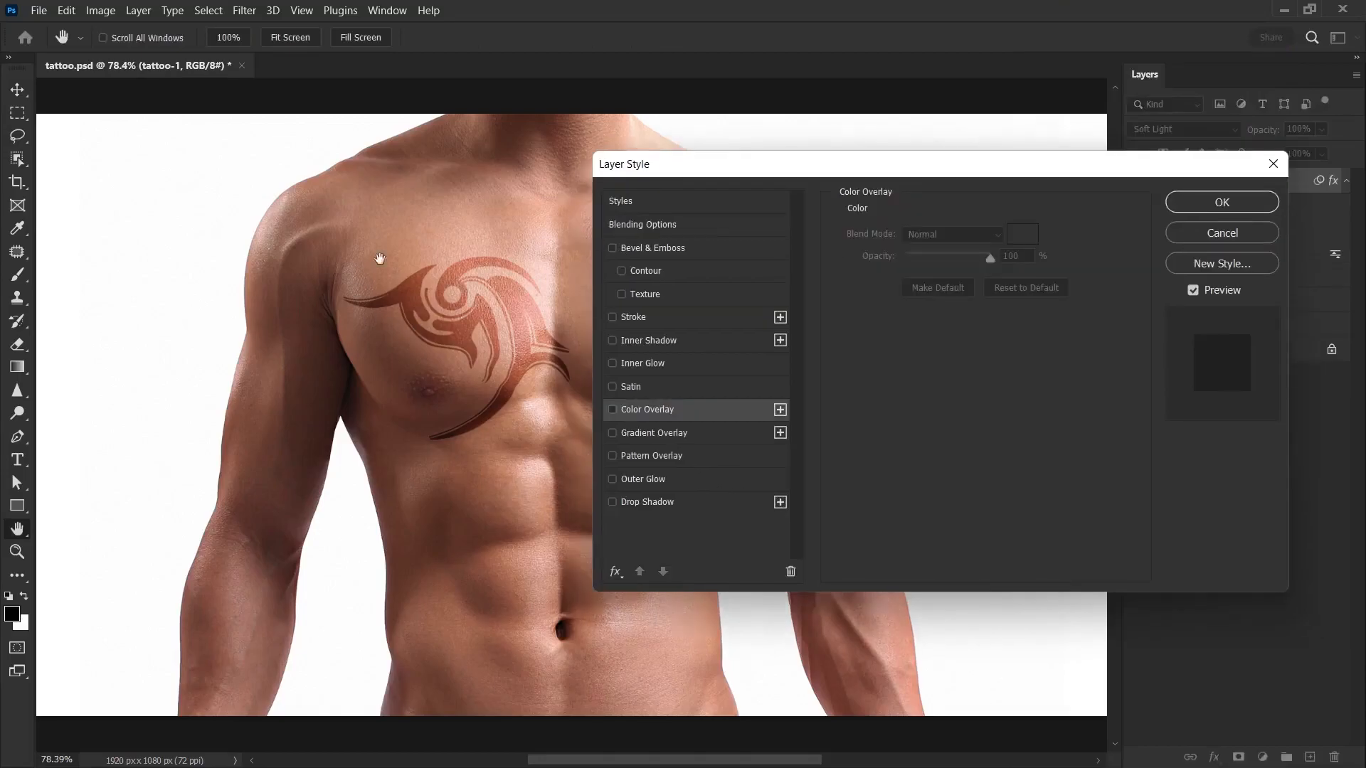
{"action": "left_click", "coordinate": [644, 414]}
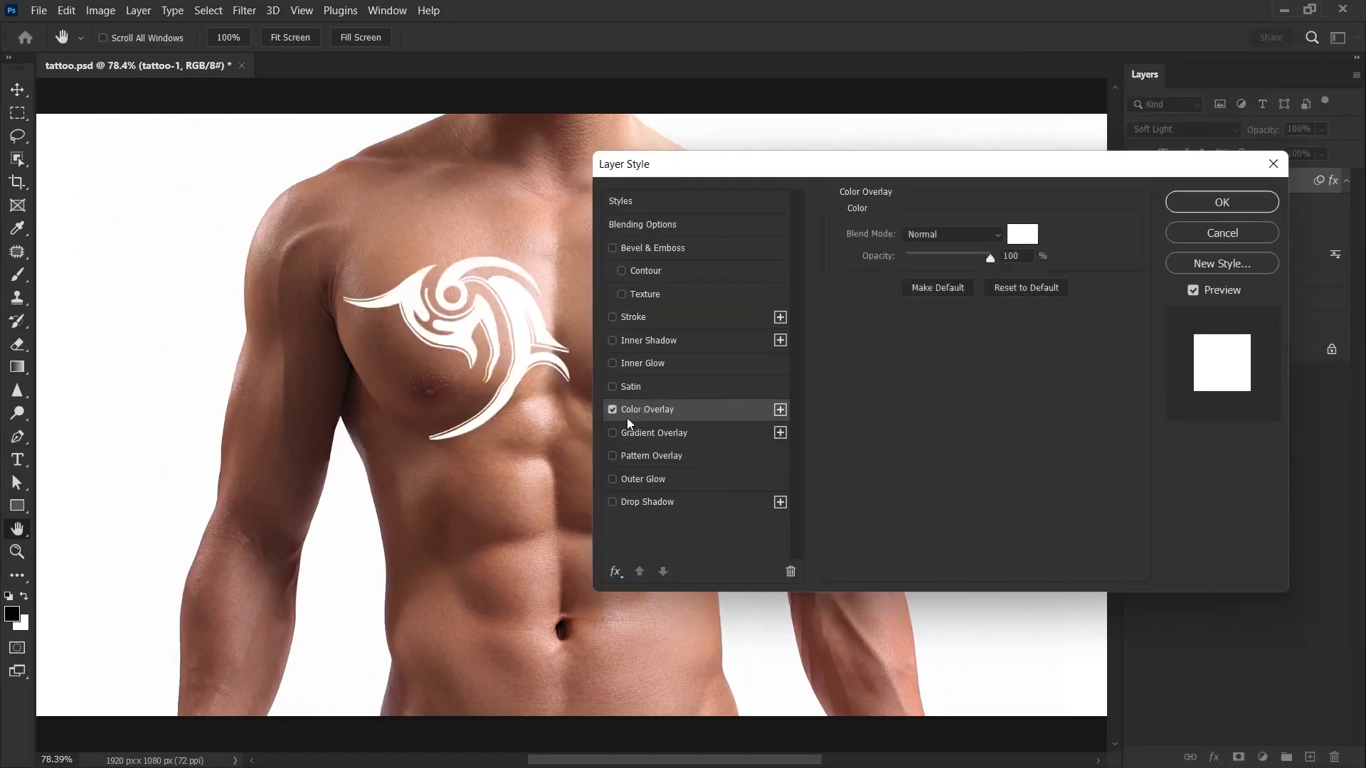
{"action": "left_click", "coordinate": [918, 235]}
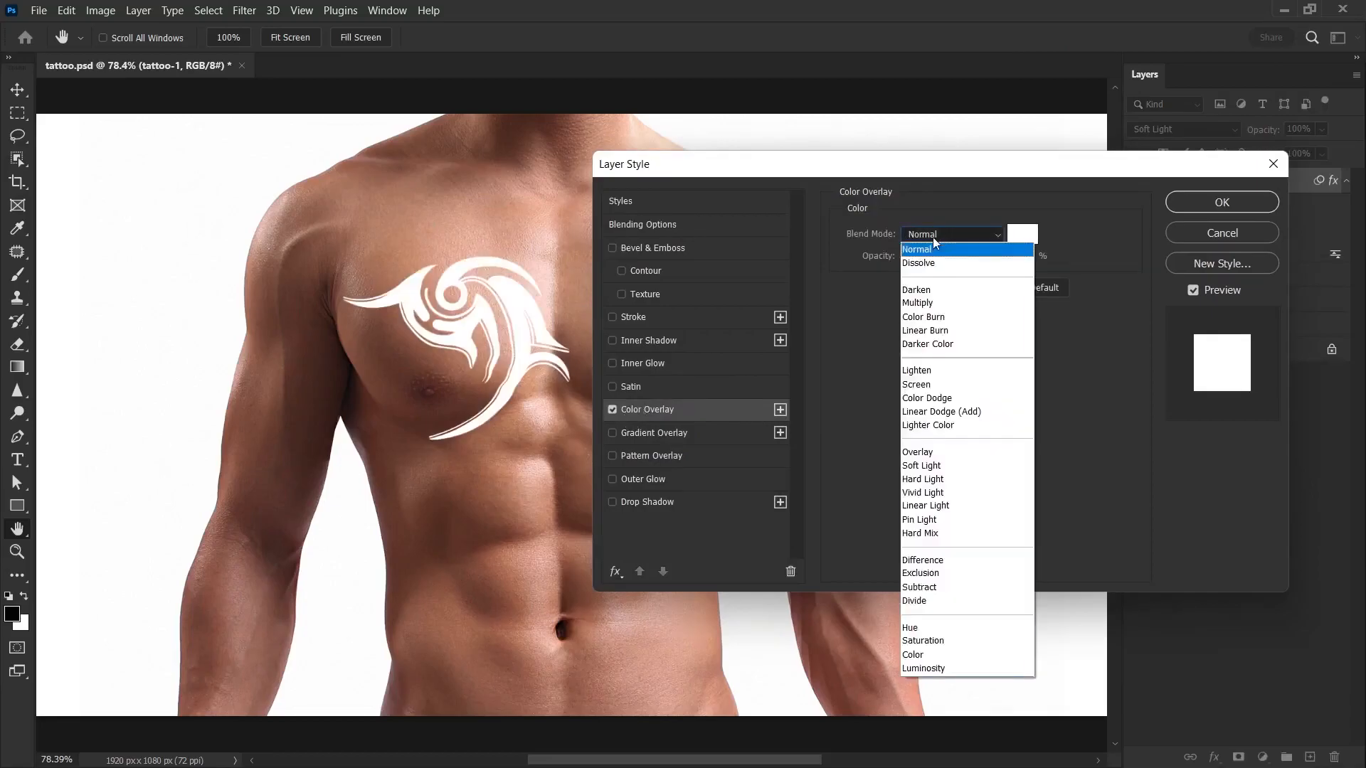
{"action": "left_click", "coordinate": [935, 329]}
Step: Set the Color Overlay color of tattoo-1 to light blue 8cb7f1
{"action": "left_click", "coordinate": [1022, 234]}
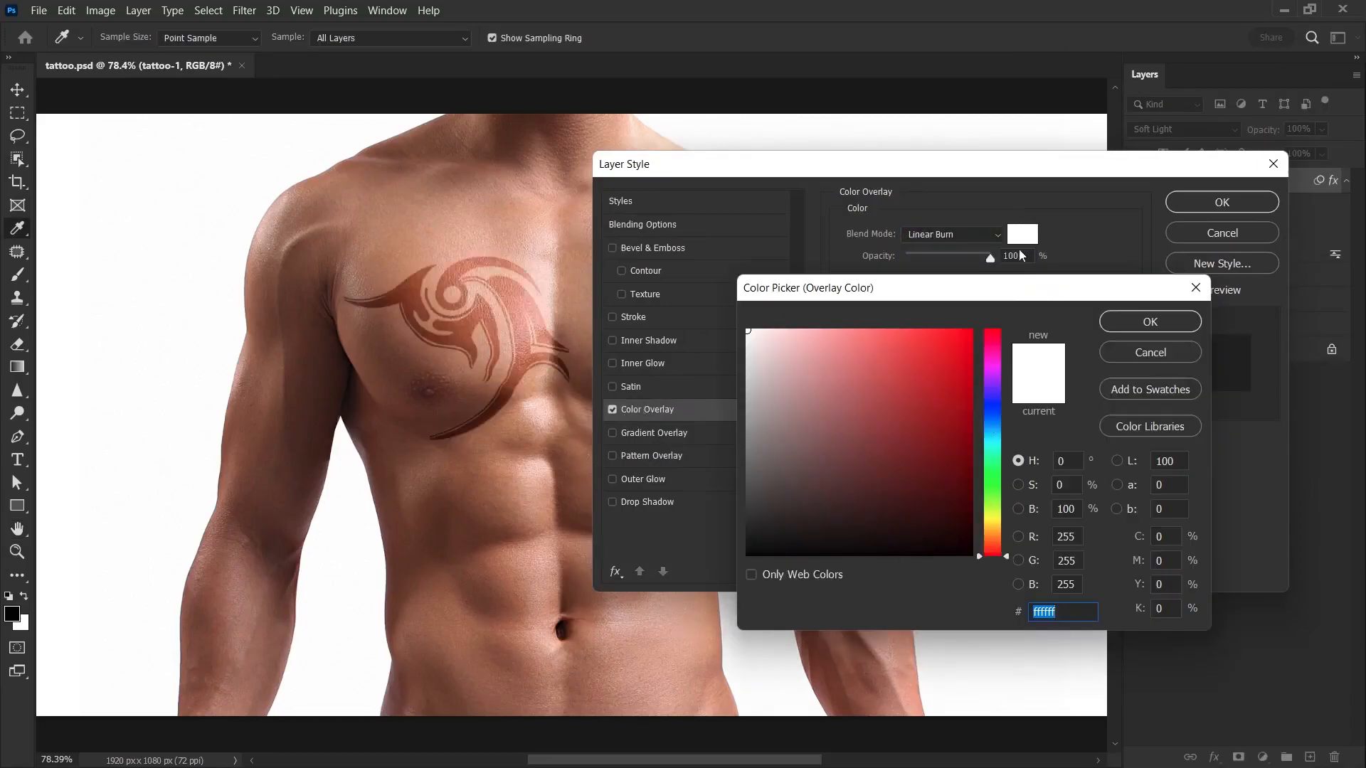
{"action": "left_click", "coordinate": [992, 421]}
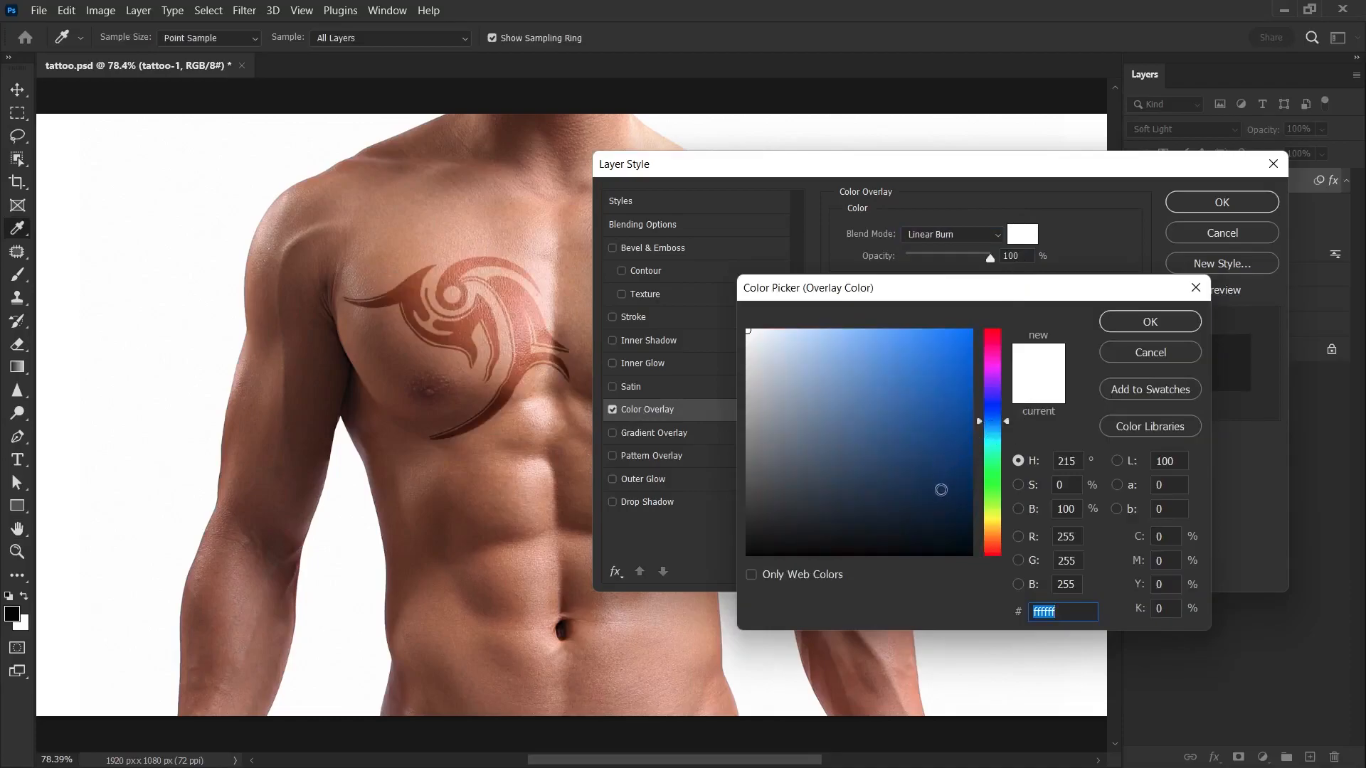
{"action": "left_click", "coordinate": [805, 351]}
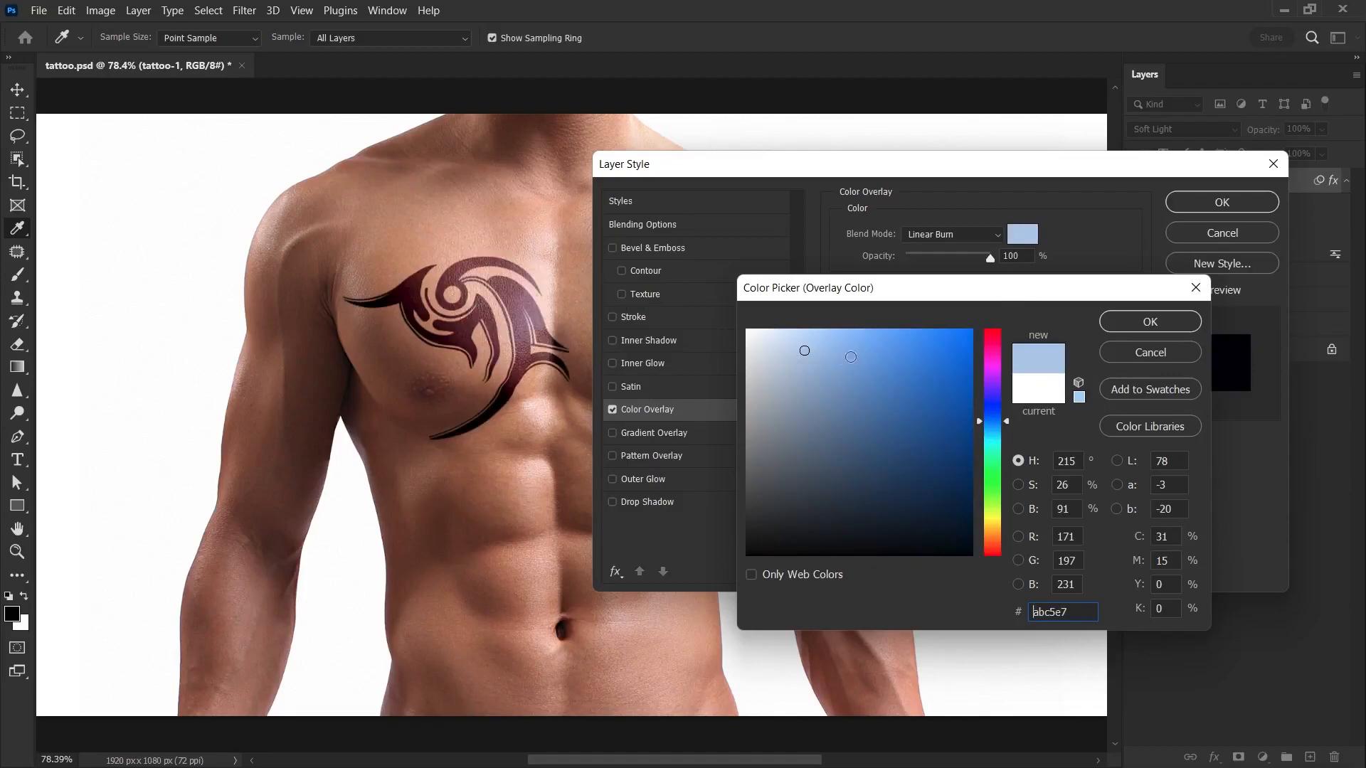
{"action": "type", "text": "ffffff"}
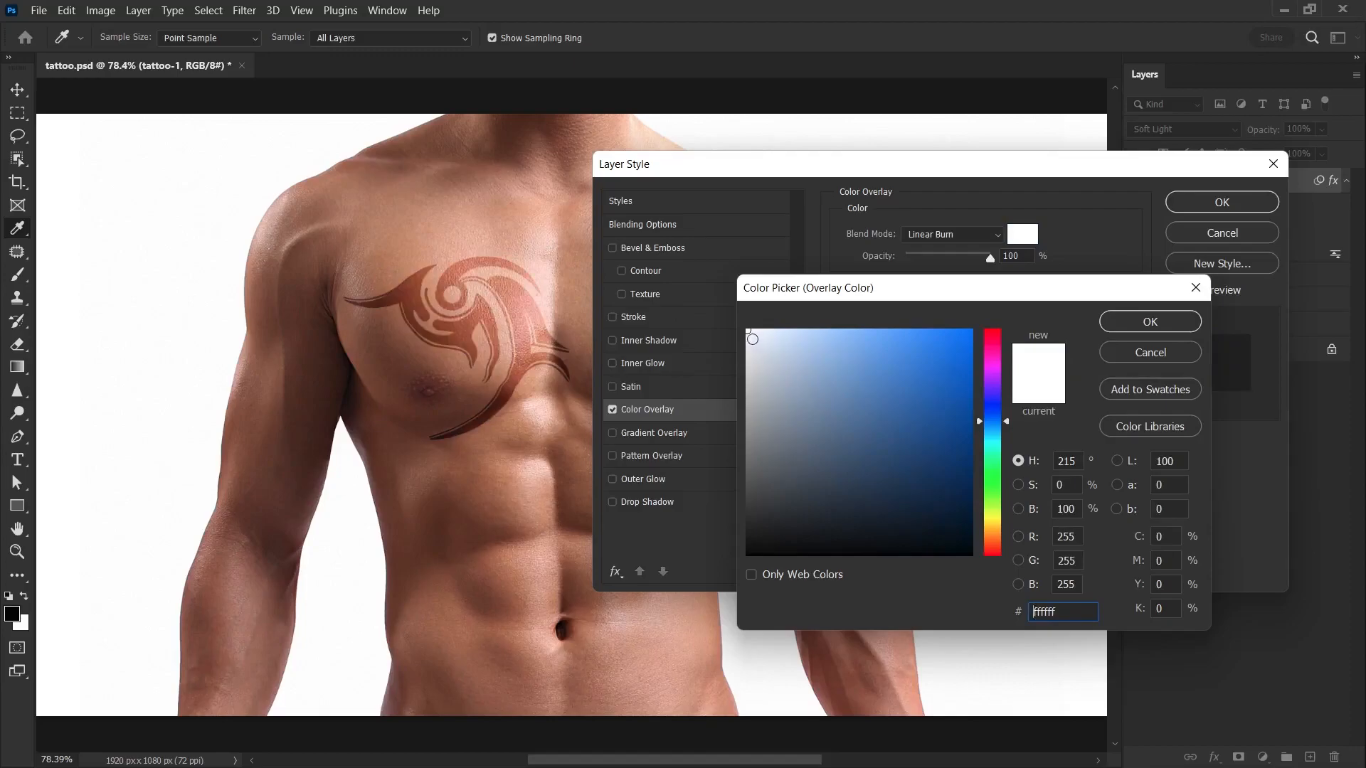
{"action": "left_click", "coordinate": [757, 341]}
{"action": "left_click_drag", "start_coordinate": [757, 342], "coordinate": [854, 344]}
{"action": "left_click", "coordinate": [842, 341]}
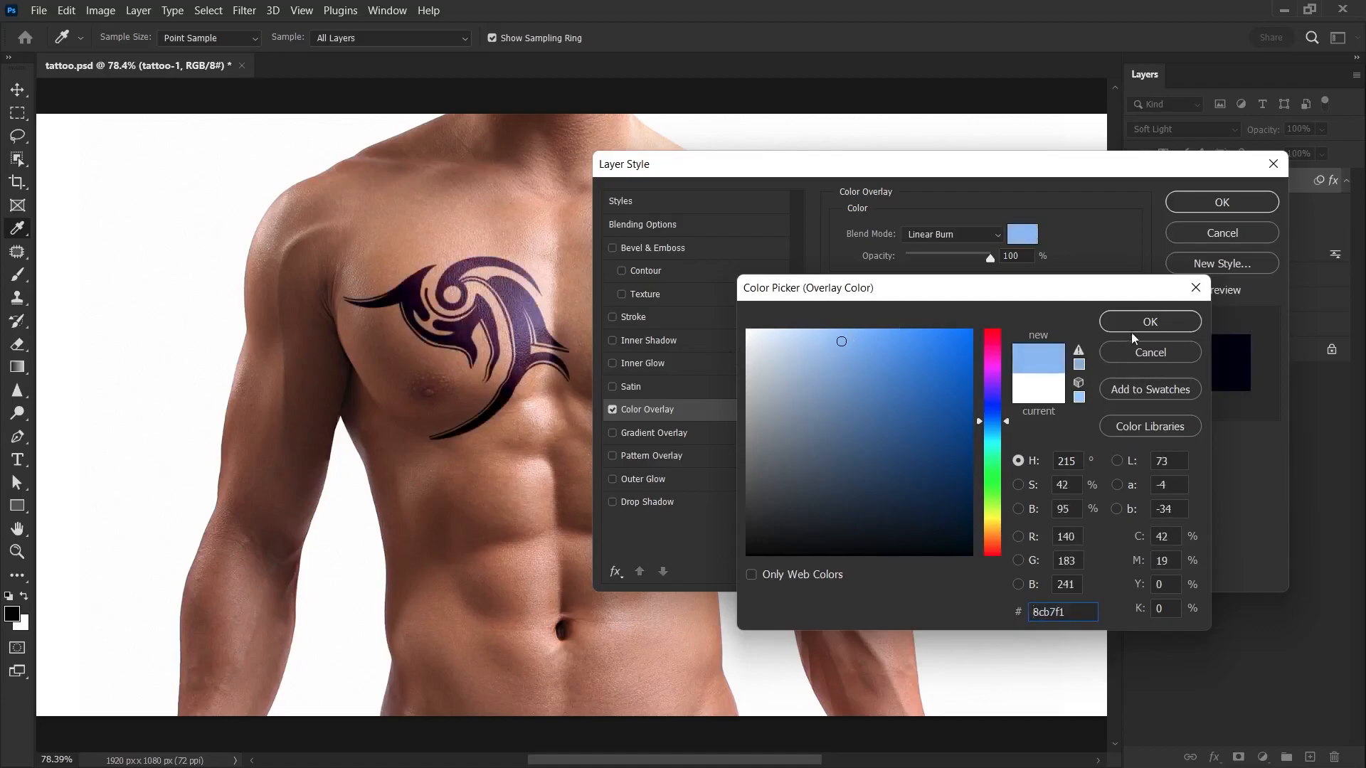
{"action": "left_click", "coordinate": [1147, 322]}
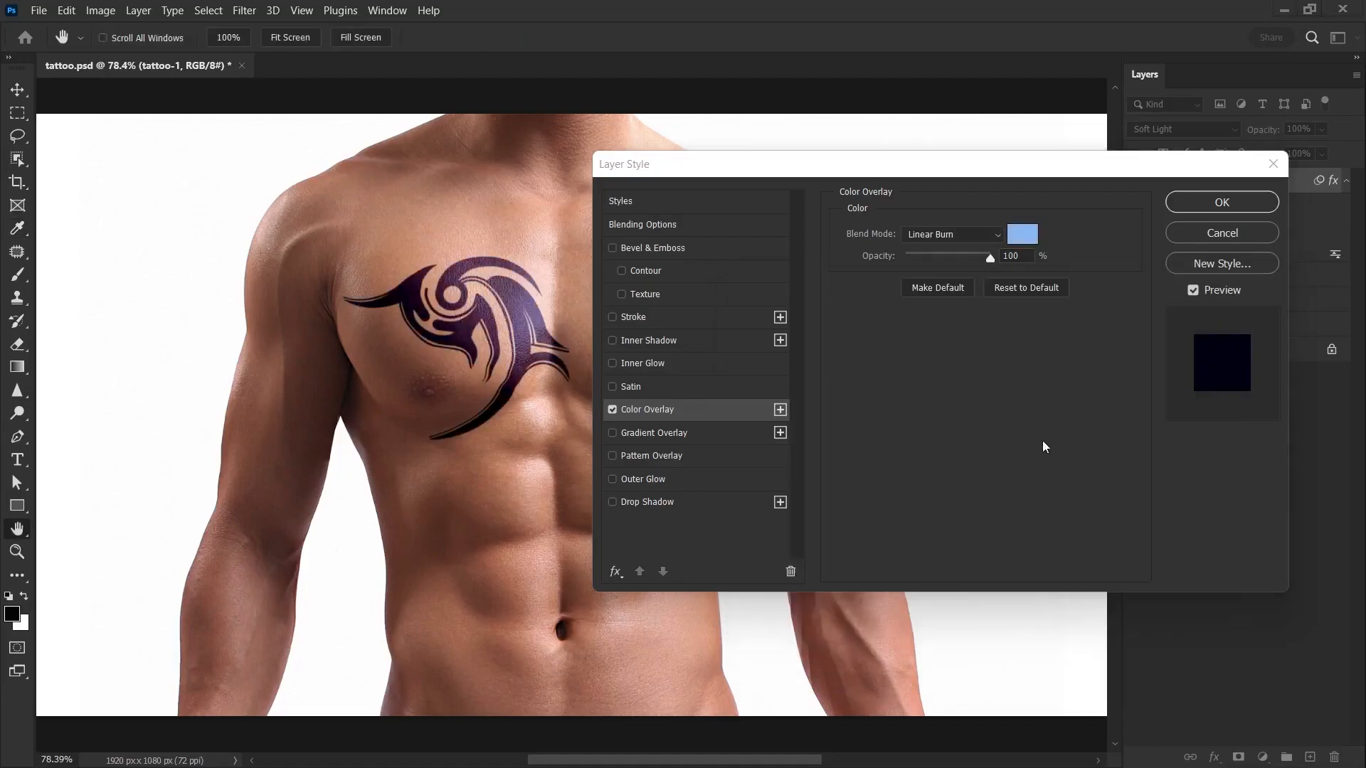
Step: Add an Outer Glow to tattoo-1 with the dark red color 4f160b
{"action": "left_click", "coordinate": [645, 482]}
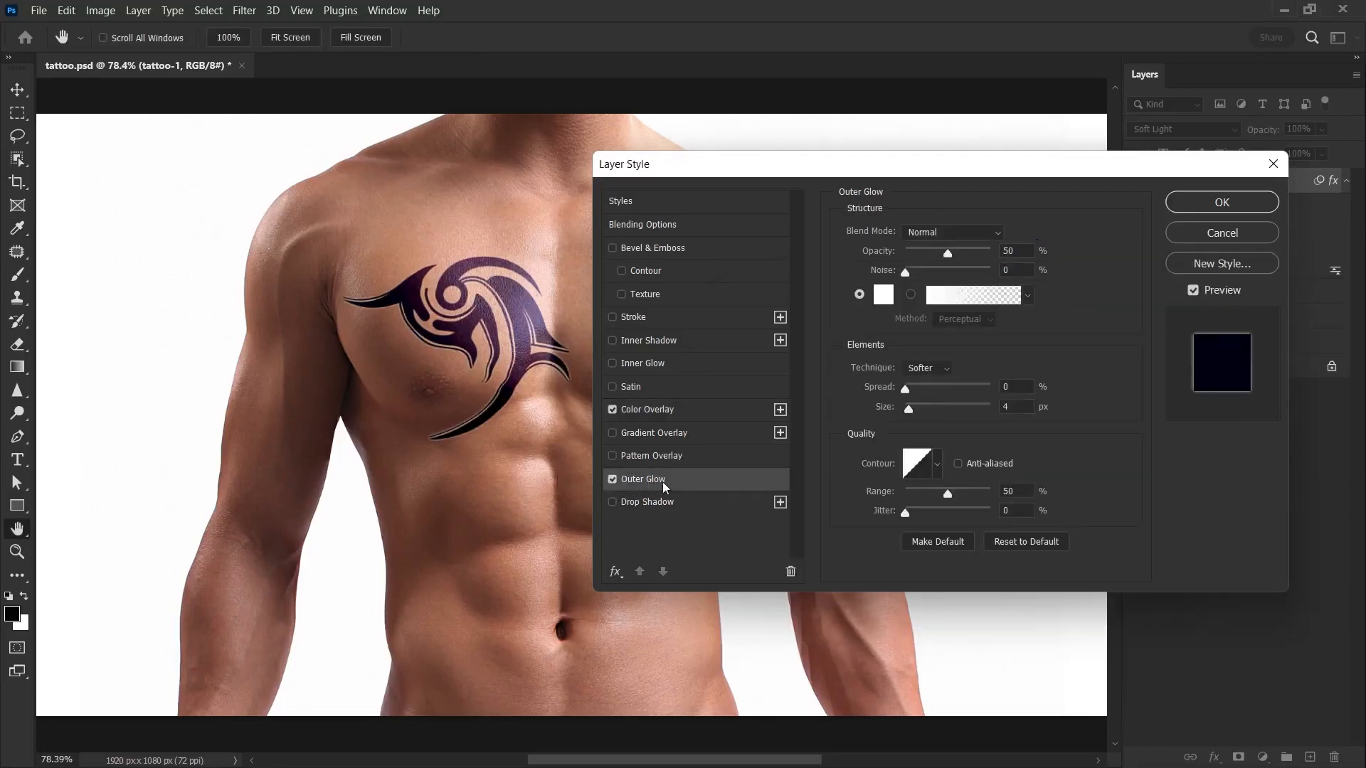
{"action": "left_click", "coordinate": [883, 295]}
{"action": "type", "text": "4f160b"}
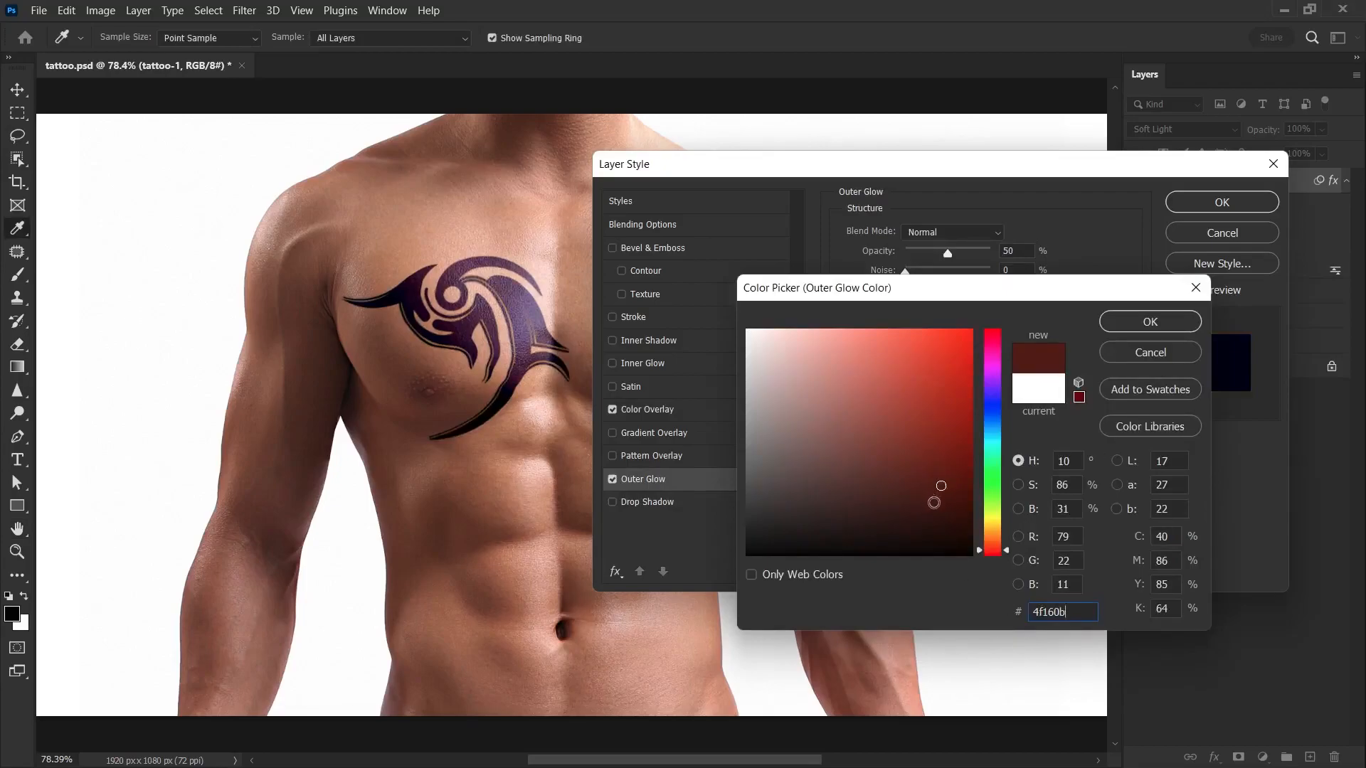
{"action": "left_click", "coordinate": [1128, 321]}
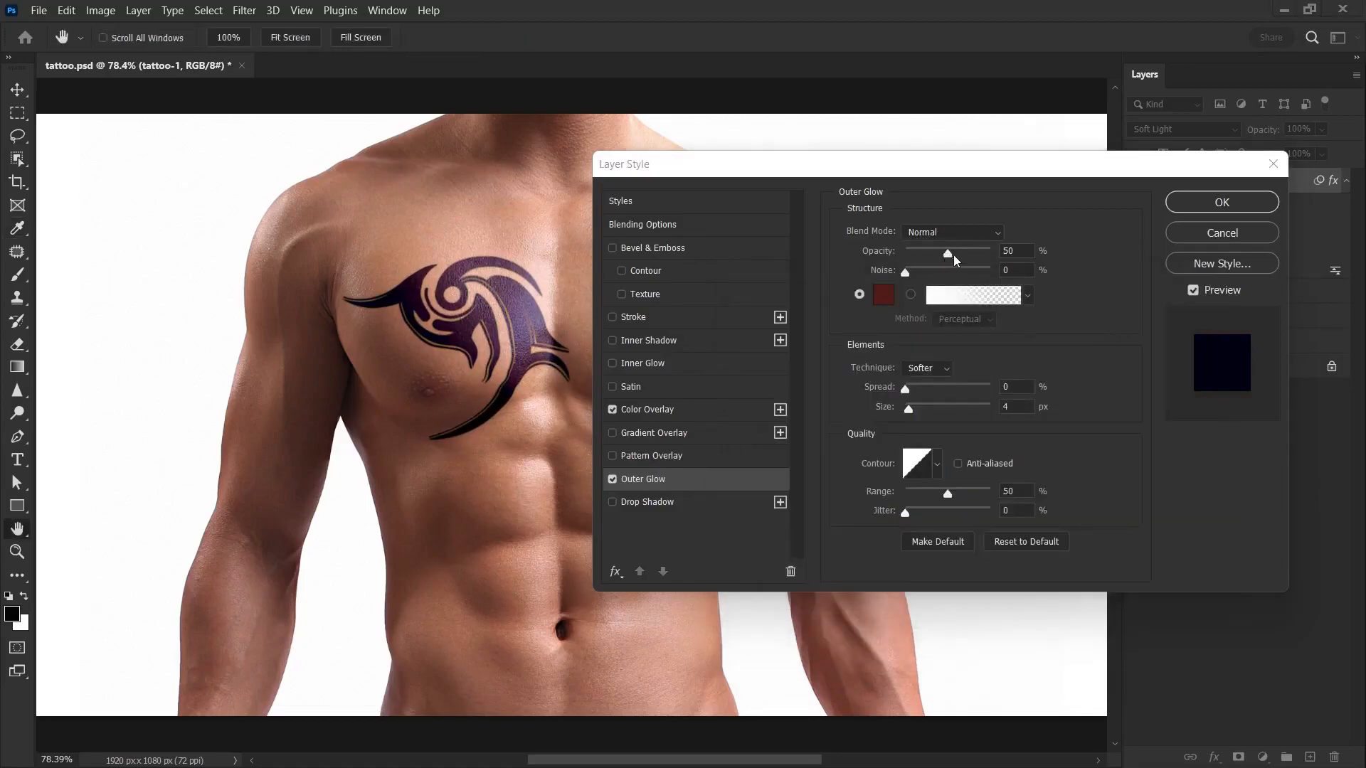
Step: Set the Outer Glow opacity of tattoo-1 to 50% and apply the layer style
{"action": "left_click_drag", "start_coordinate": [944, 258], "coordinate": [940, 259]}
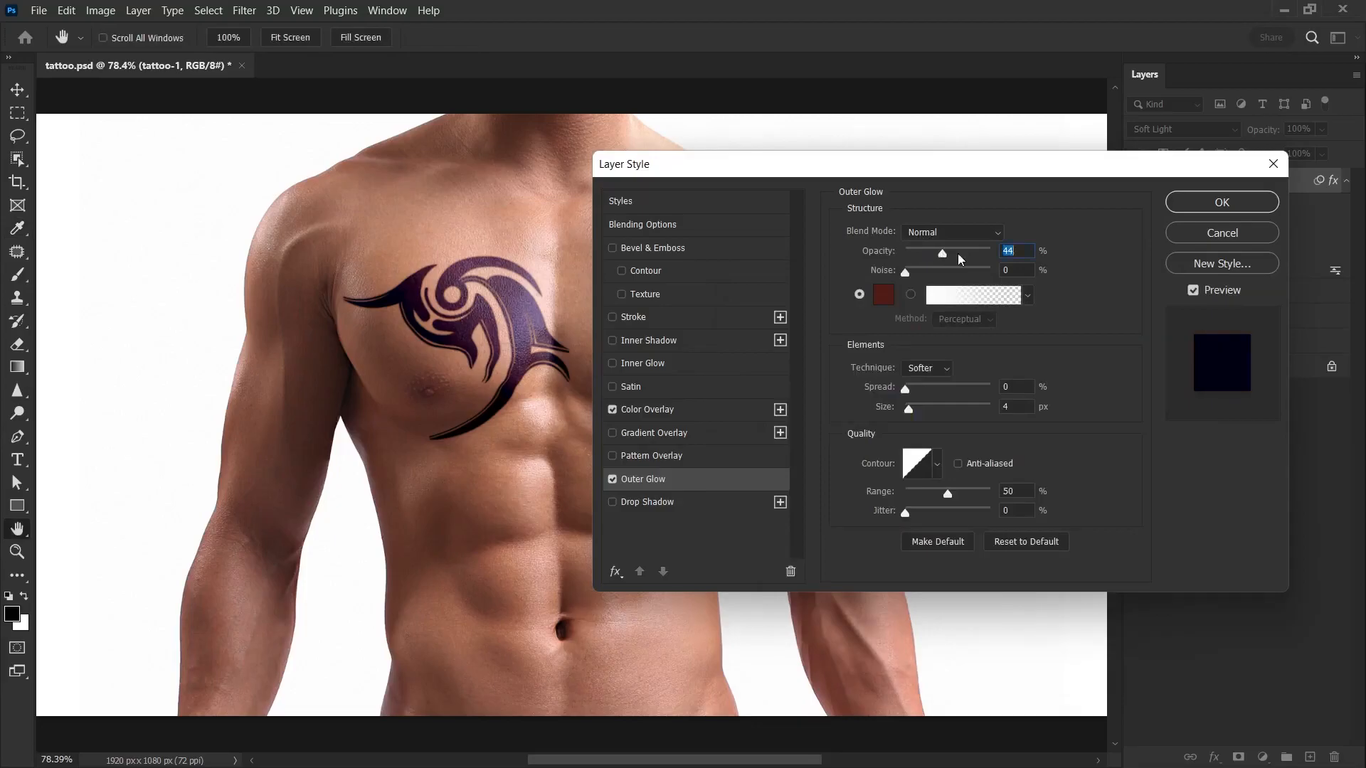
{"action": "type", "text": "50"}
{"action": "left_click", "coordinate": [1005, 408]}
{"action": "left_click", "coordinate": [1059, 426]}
{"action": "left_click", "coordinate": [1220, 204]}
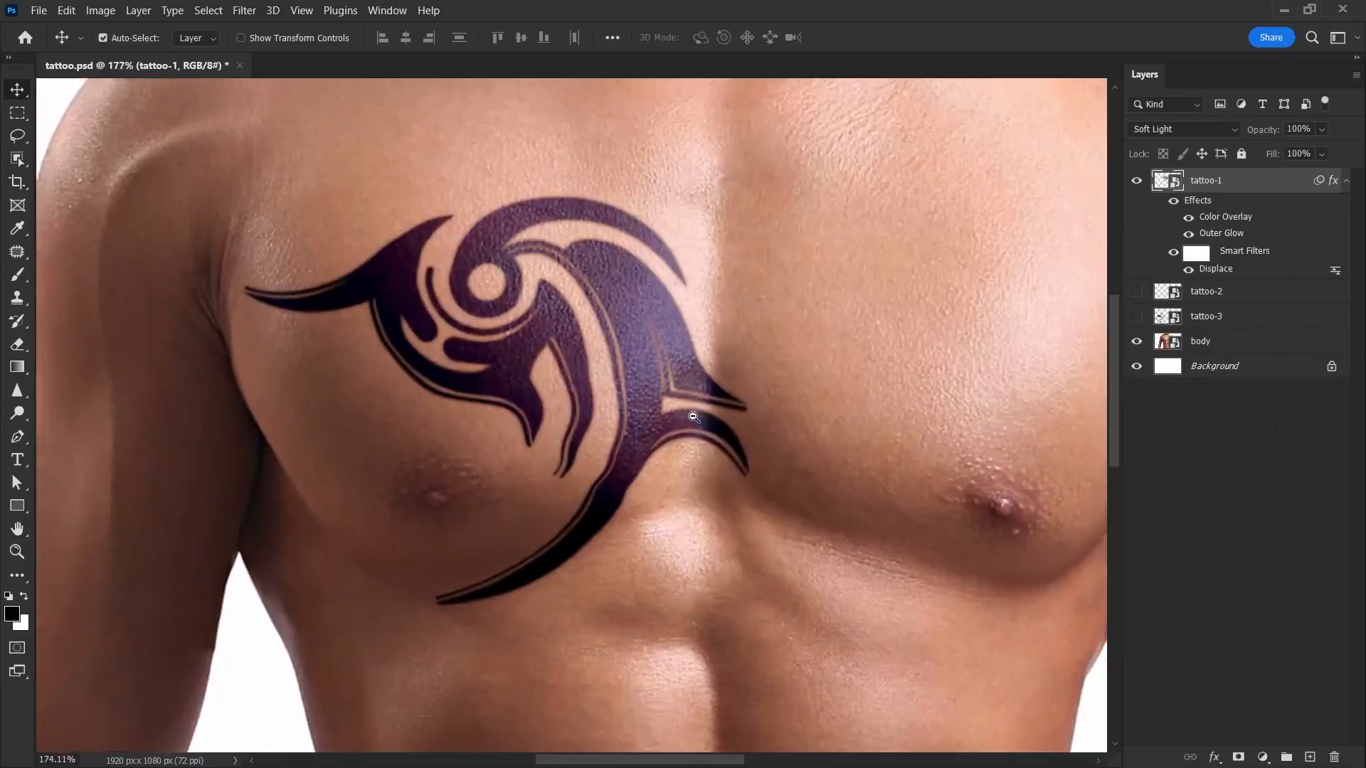
Step: Show tattoo-2, then scale it down, rotate it slightly and place it as a band across the man's left upper arm
{"action": "left_click_drag", "start_coordinate": [694, 417], "coordinate": [722, 415]}
{"action": "left_click_drag", "start_coordinate": [591, 324], "coordinate": [877, 543]}
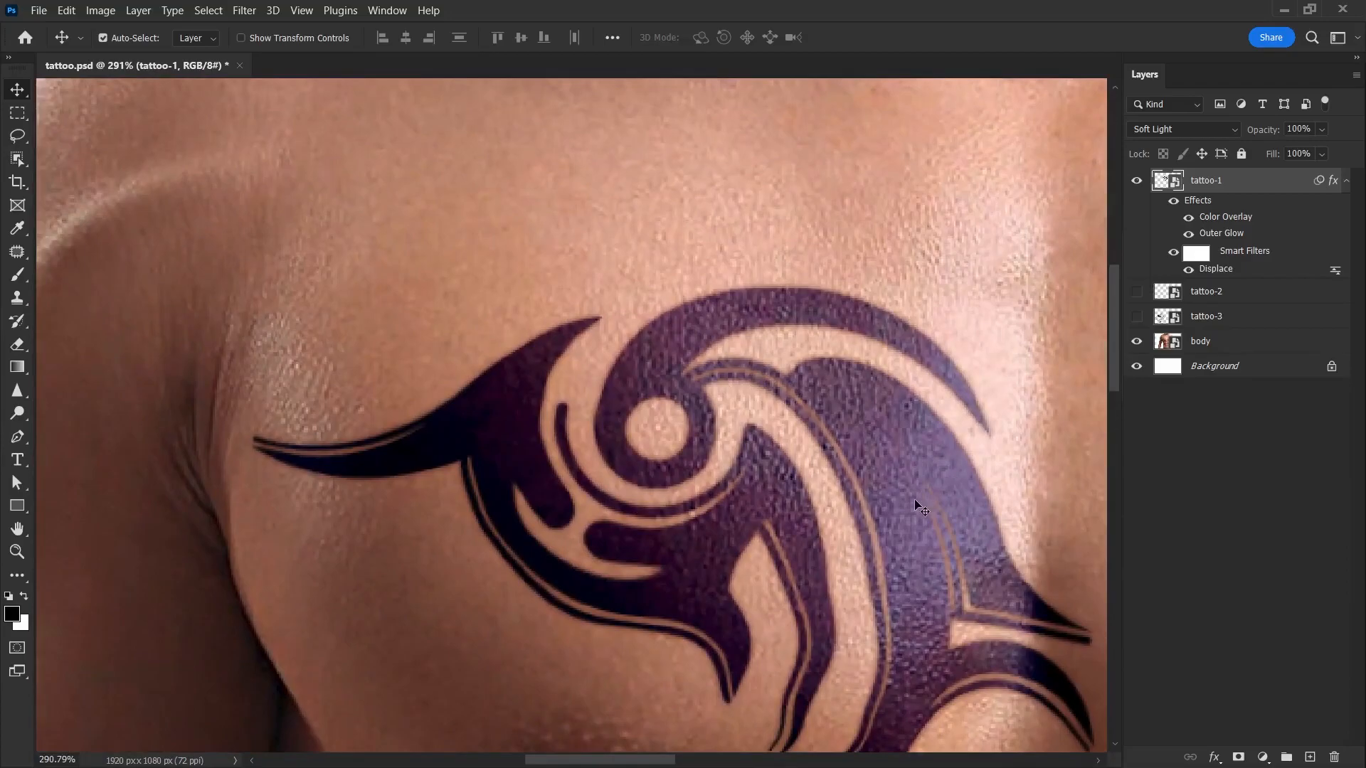
{"action": "key", "text": "ctrl+0"}
{"action": "left_click", "coordinate": [1218, 297]}
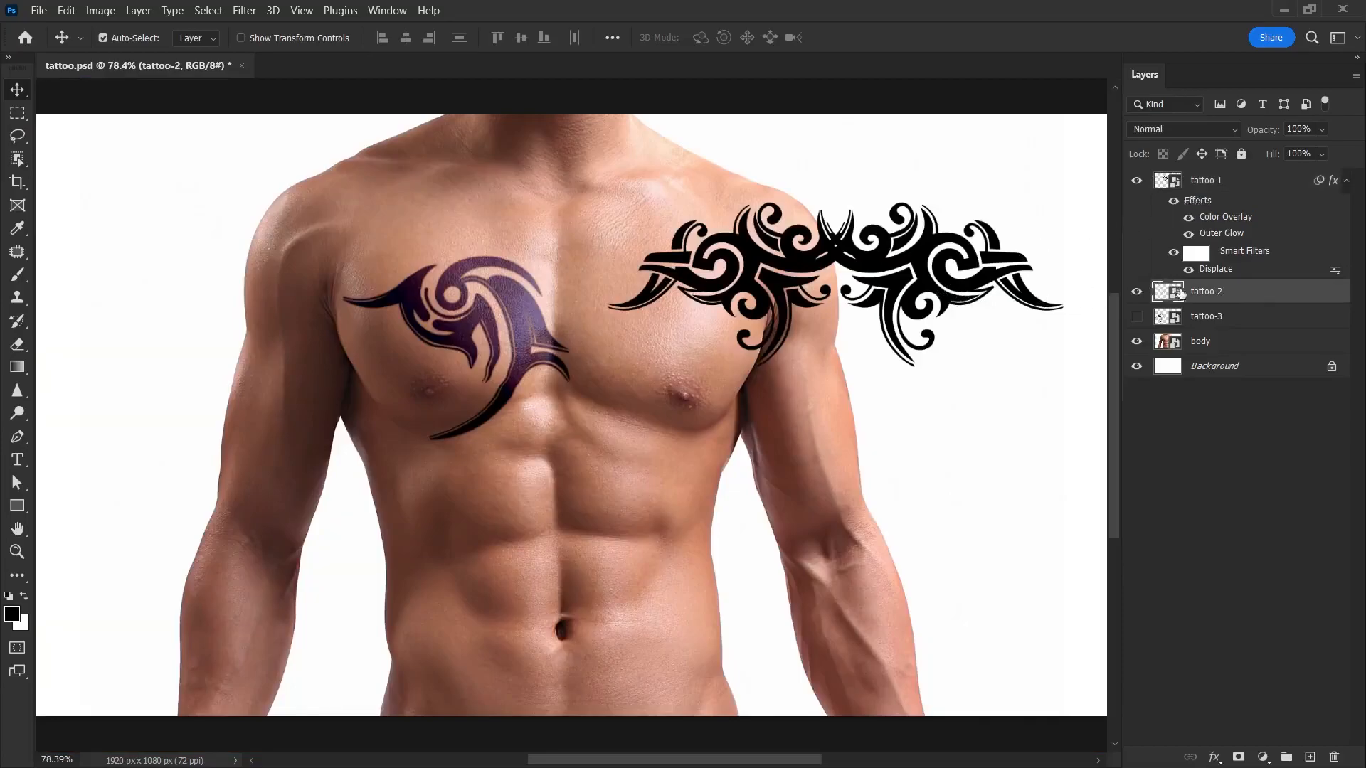
{"action": "key", "text": "ctrl+t"}
{"action": "left_click_drag", "start_coordinate": [837, 267], "coordinate": [818, 450]}
{"action": "left_click_drag", "start_coordinate": [1048, 549], "coordinate": [722, 431]}
{"action": "left_click_drag", "start_coordinate": [534, 431], "coordinate": [540, 458]}
{"action": "left_click_drag", "start_coordinate": [649, 420], "coordinate": [792, 456]}
{"action": "key", "text": "Return"}
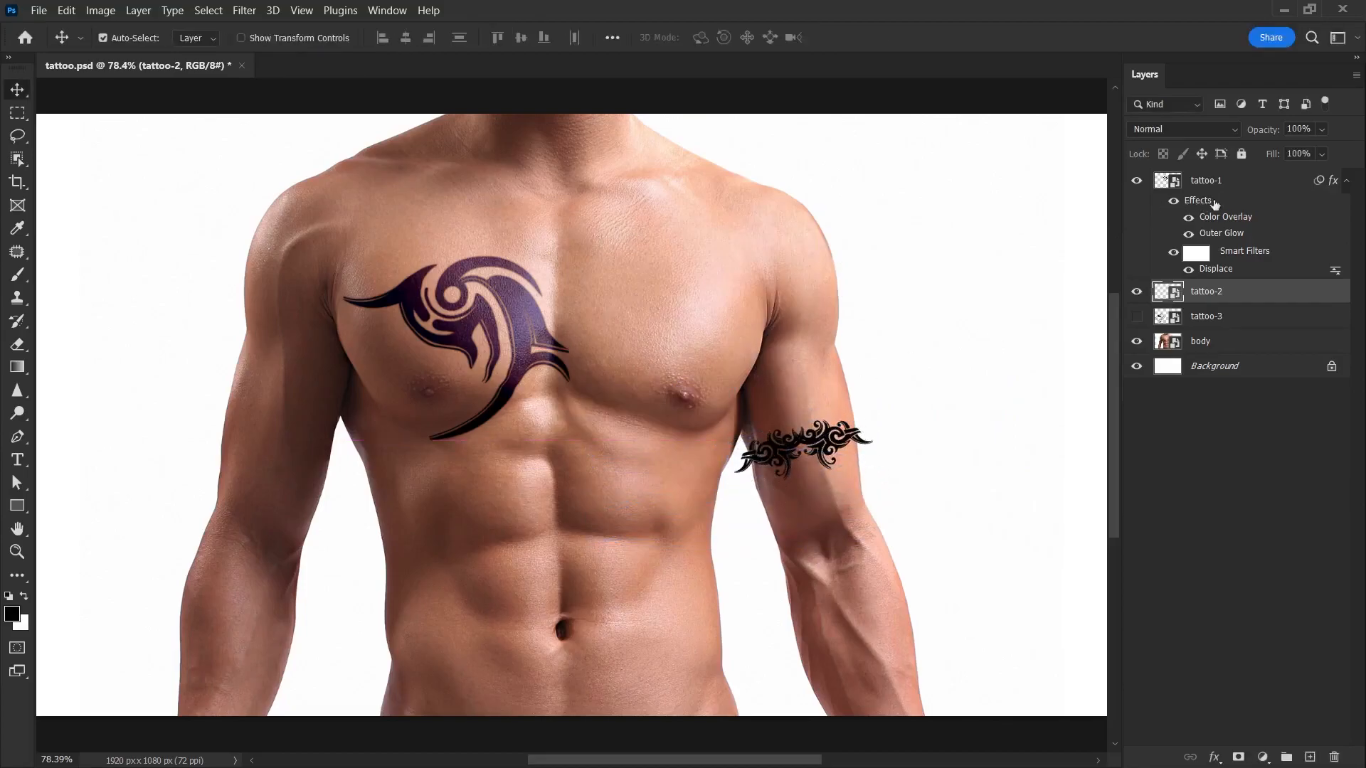
Step: Copy tattoo-1's effects and Displace smart filter to tattoo-2, and reapply Displace with displacement.psd as its map
{"action": "left_click_drag", "start_coordinate": [1201, 206], "coordinate": [1250, 364]}
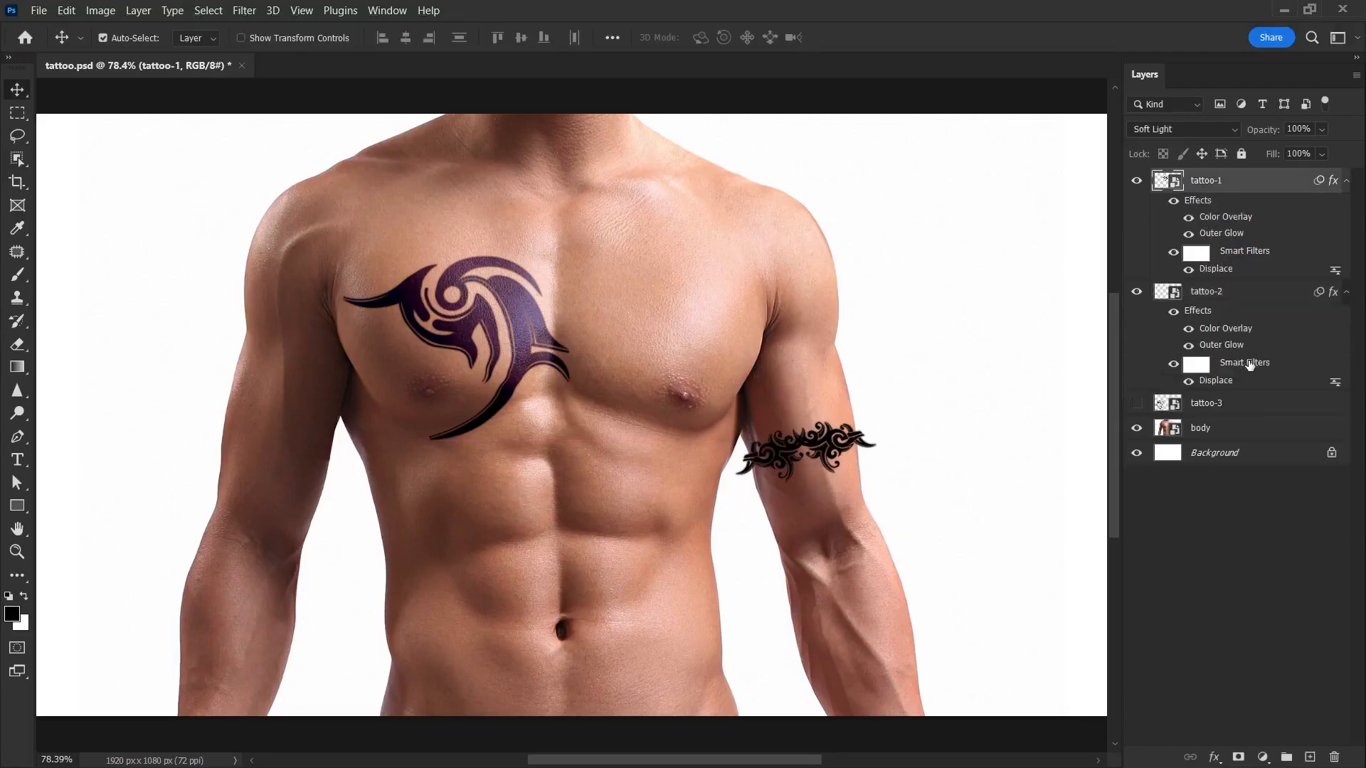
{"action": "double_click", "coordinate": [1209, 384]}
{"action": "left_click", "coordinate": [809, 302]}
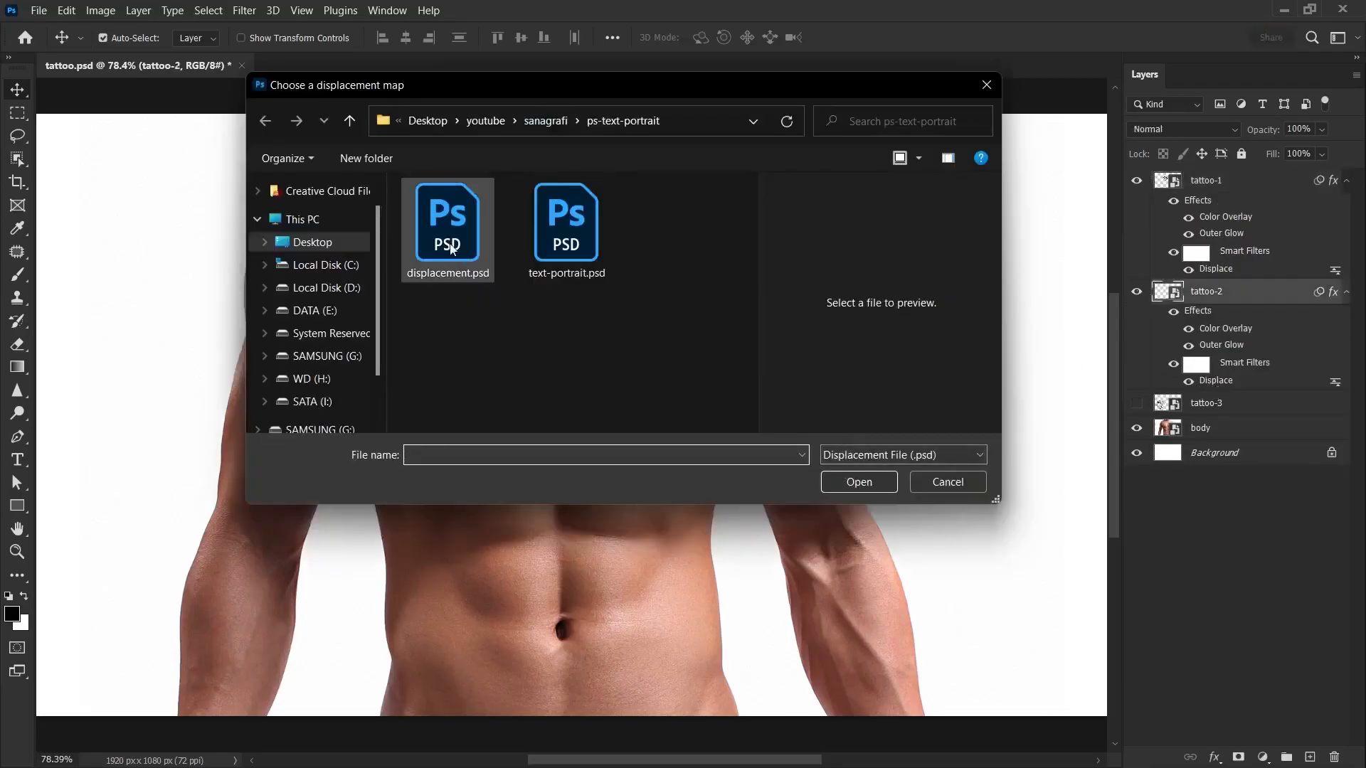
{"action": "double_click", "coordinate": [442, 240]}
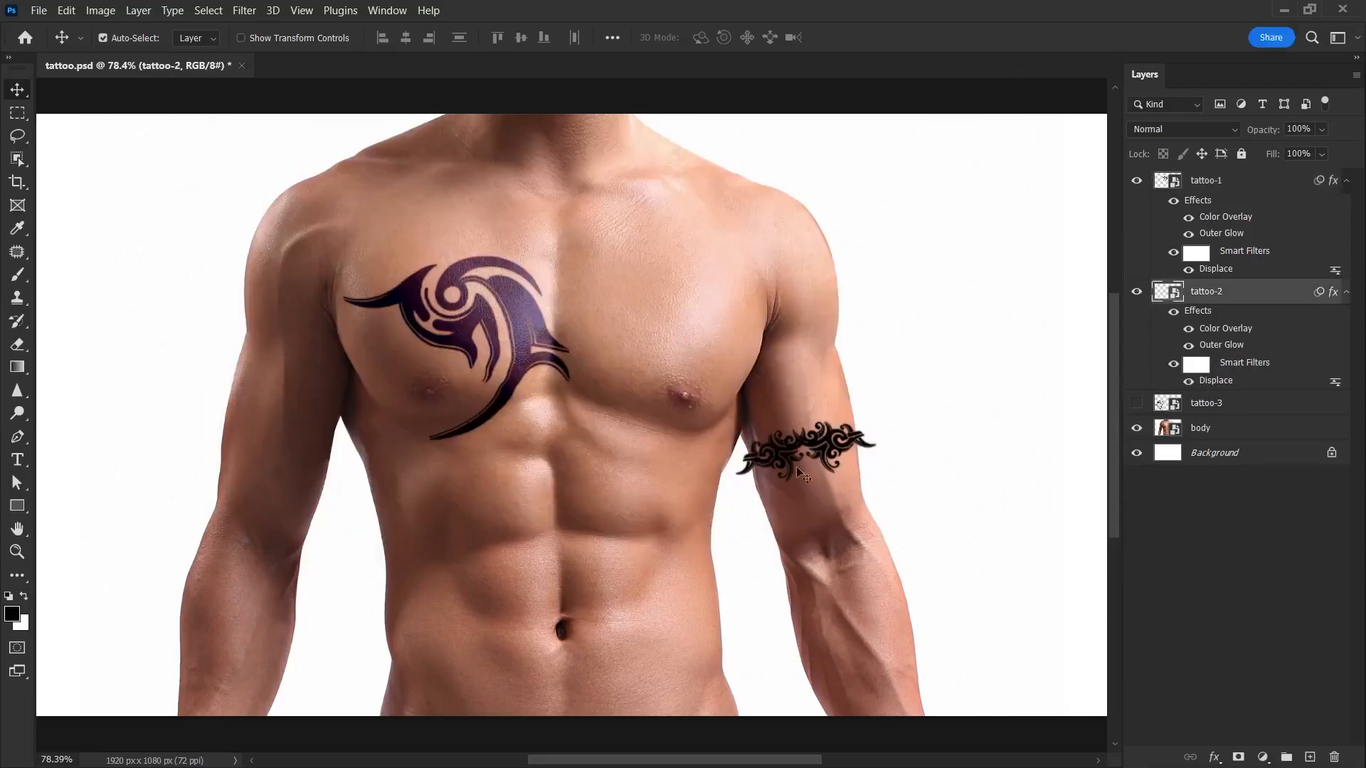
Step: Add a layer mask to tattoo-2 and brush away the band's ends that extend past the arm, reducing the brush opacity to 76%
{"action": "left_click_drag", "start_coordinate": [801, 452], "coordinate": [878, 468]}
{"action": "left_click_drag", "start_coordinate": [878, 468], "coordinate": [751, 442]}
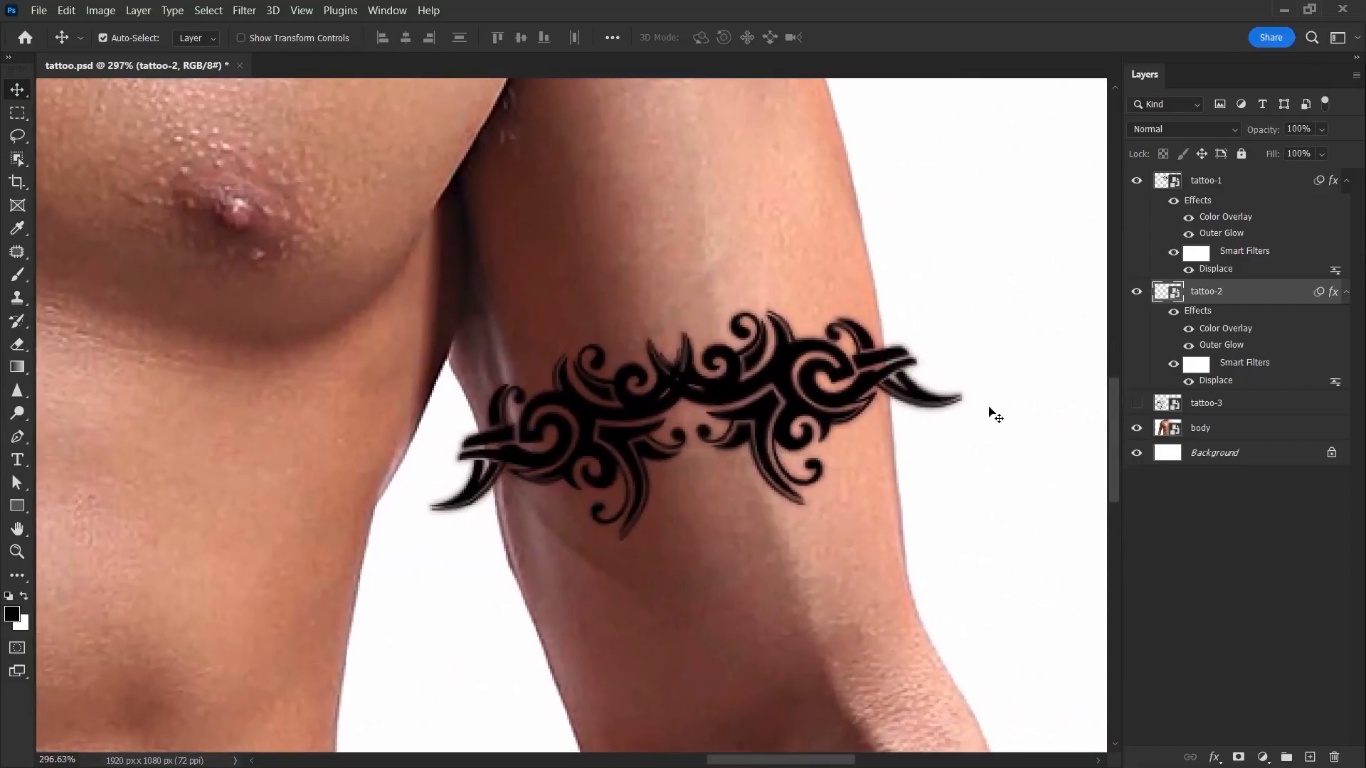
{"action": "left_click_drag", "start_coordinate": [801, 401], "coordinate": [778, 401]}
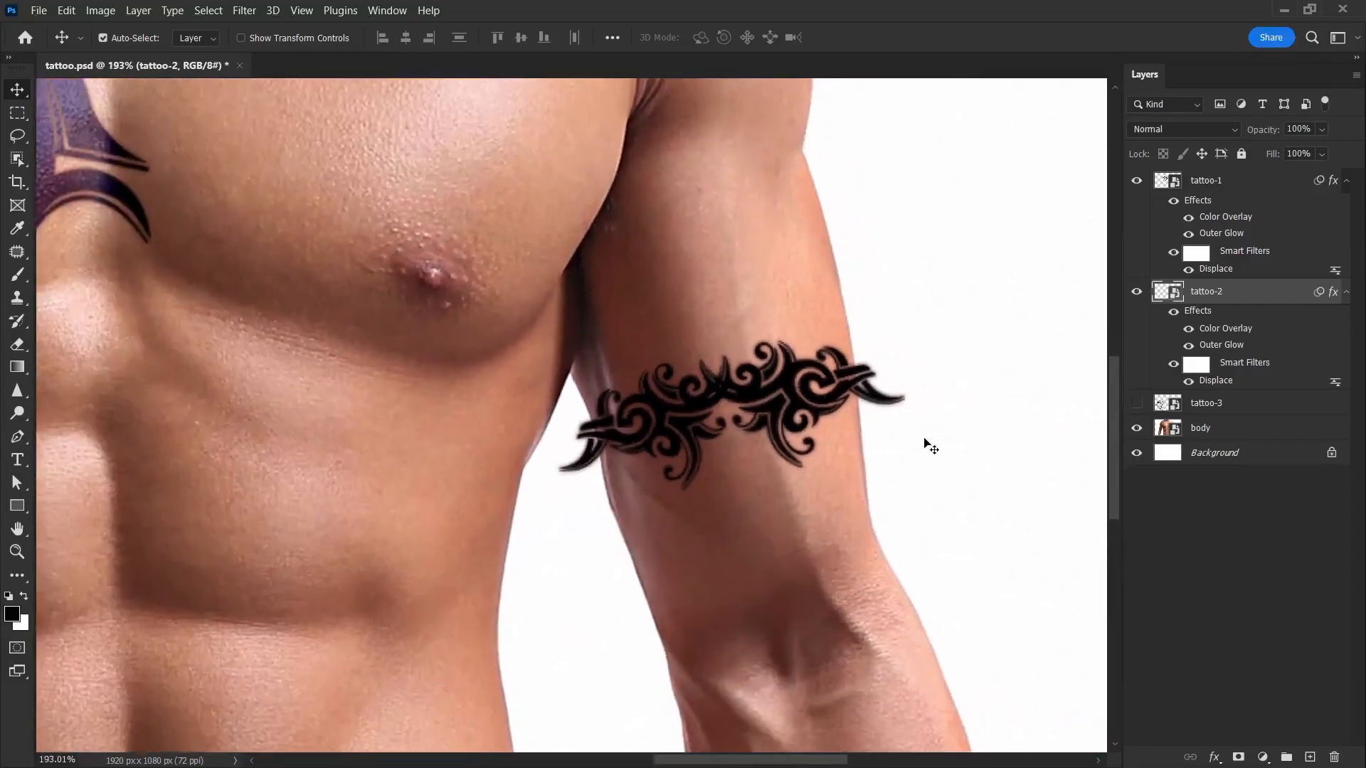
{"action": "left_click", "coordinate": [1238, 758]}
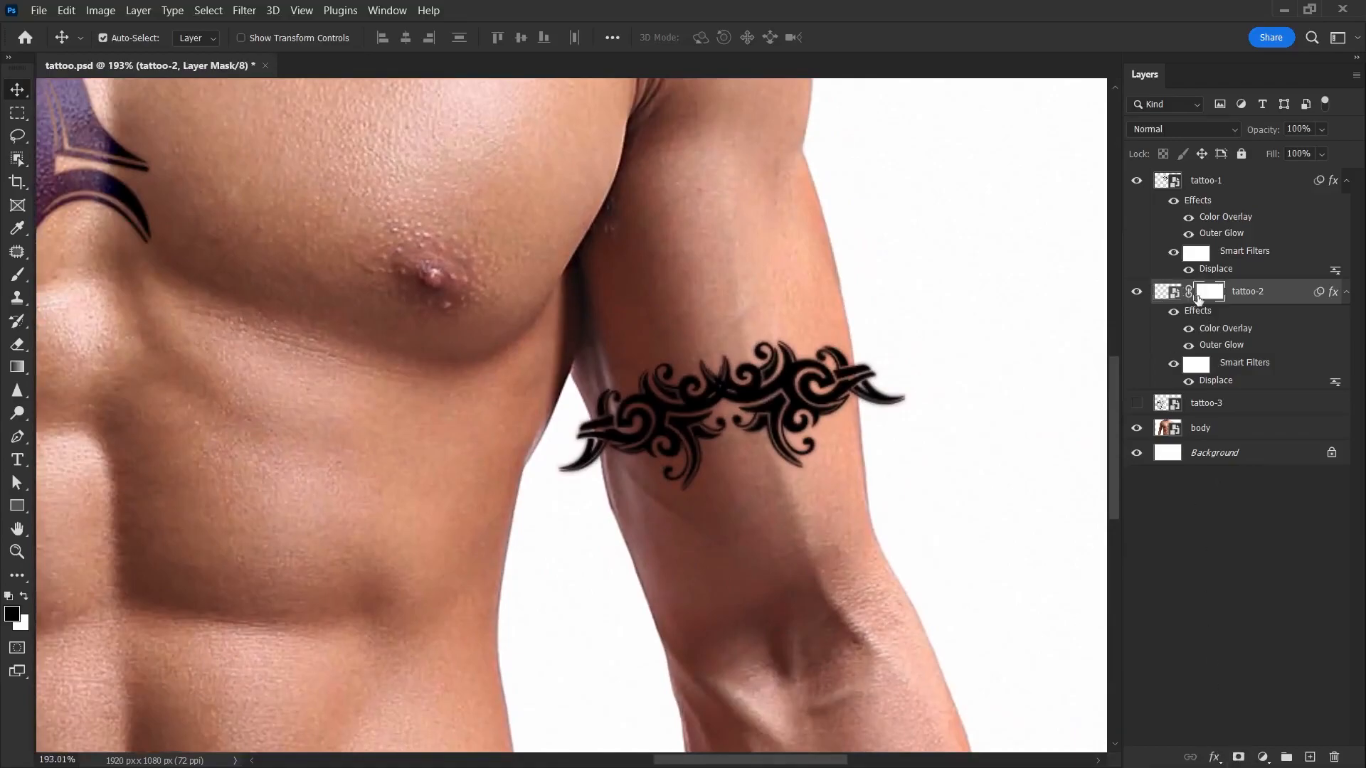
{"action": "key", "text": "b"}
{"action": "mouse_move", "coordinate": [923, 374]}
{"action": "left_mouse_down"}
{"action": "mouse_move", "coordinate": [929, 482]}
{"action": "mouse_move", "coordinate": [915, 486]}
{"action": "left_mouse_up"}
{"action": "left_click_drag", "start_coordinate": [915, 338], "coordinate": [899, 395]}
{"action": "mouse_move", "coordinate": [538, 466]}
{"action": "left_mouse_down"}
{"action": "mouse_move", "coordinate": [554, 481]}
{"action": "mouse_move", "coordinate": [531, 443]}
{"action": "mouse_move", "coordinate": [542, 481]}
{"action": "left_mouse_up"}
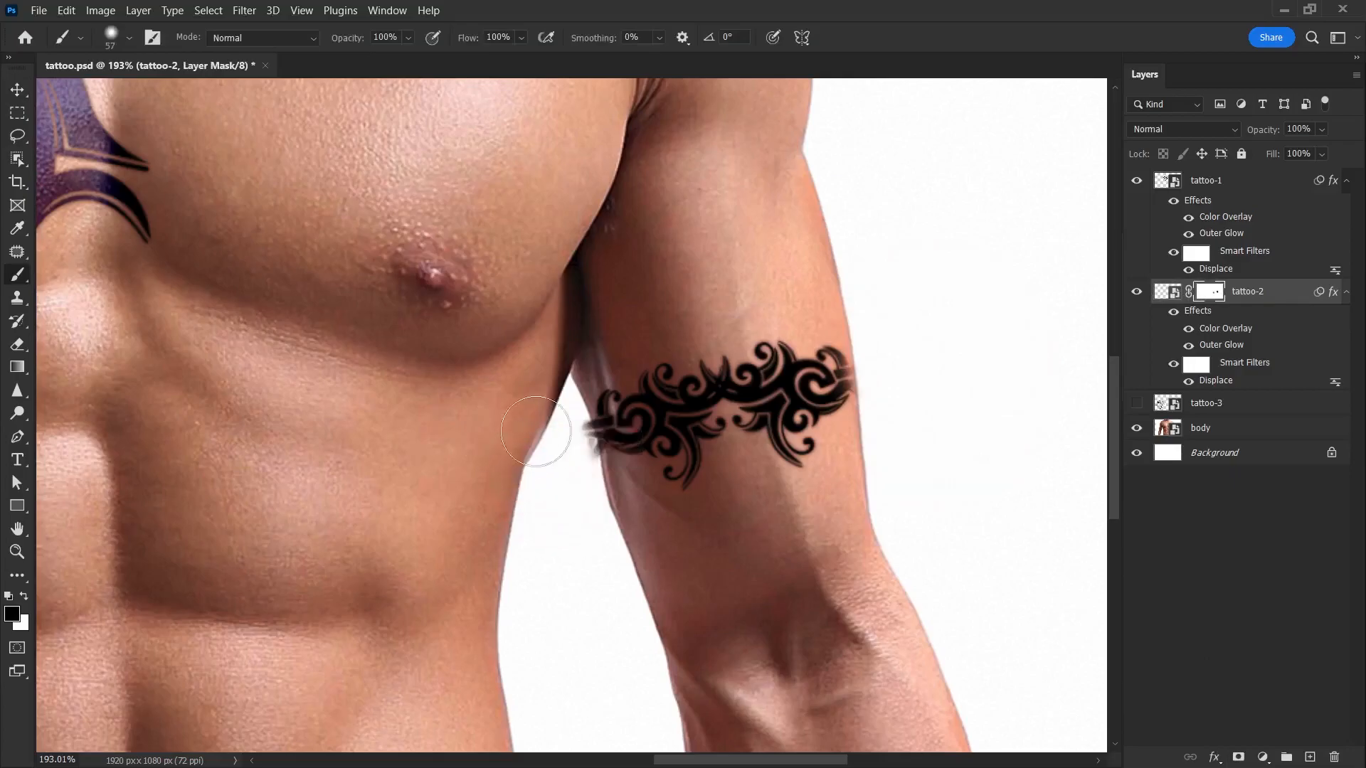
{"action": "left_click", "coordinate": [408, 37]}
{"action": "left_click_drag", "start_coordinate": [404, 57], "coordinate": [407, 59]}
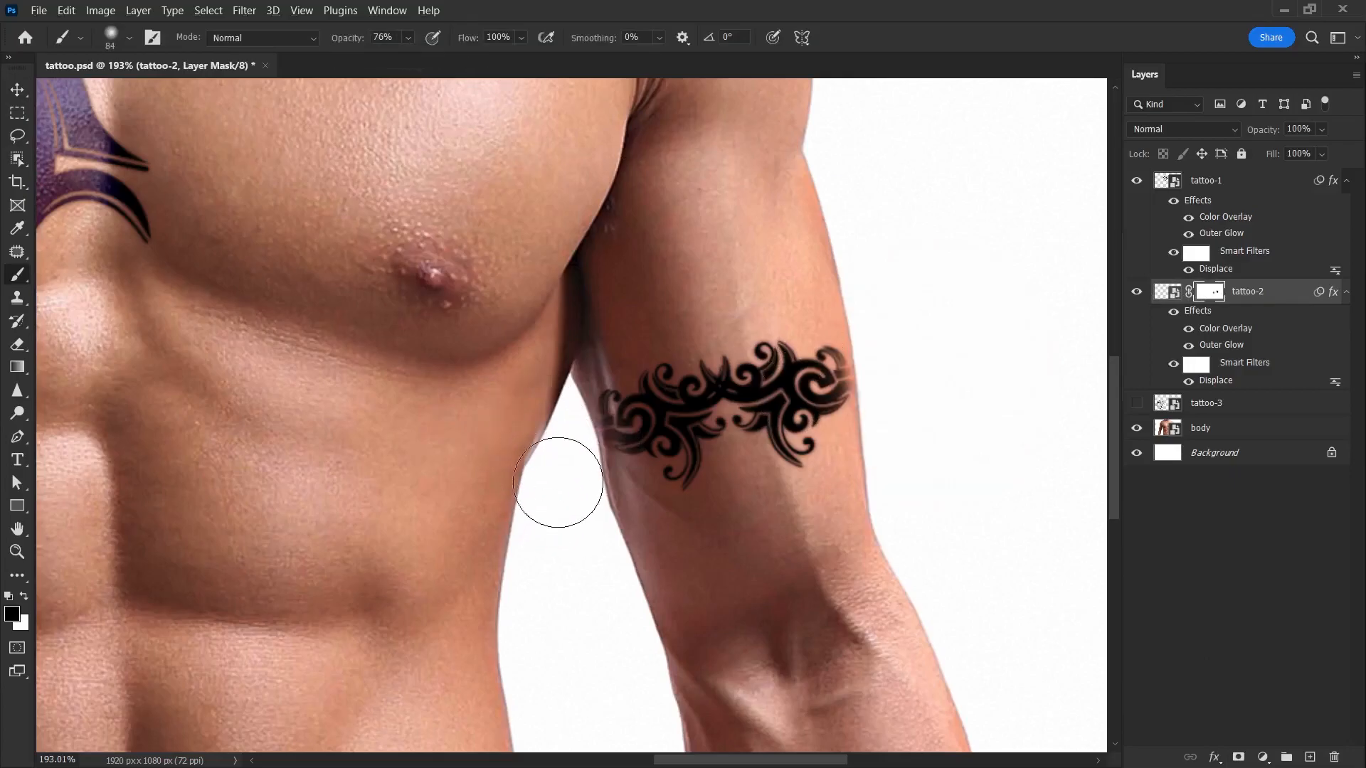
{"action": "scroll", "coordinate": [775, 491], "scroll_direction": "down", "scroll_amount": 6}
{"action": "key", "text": "v"}
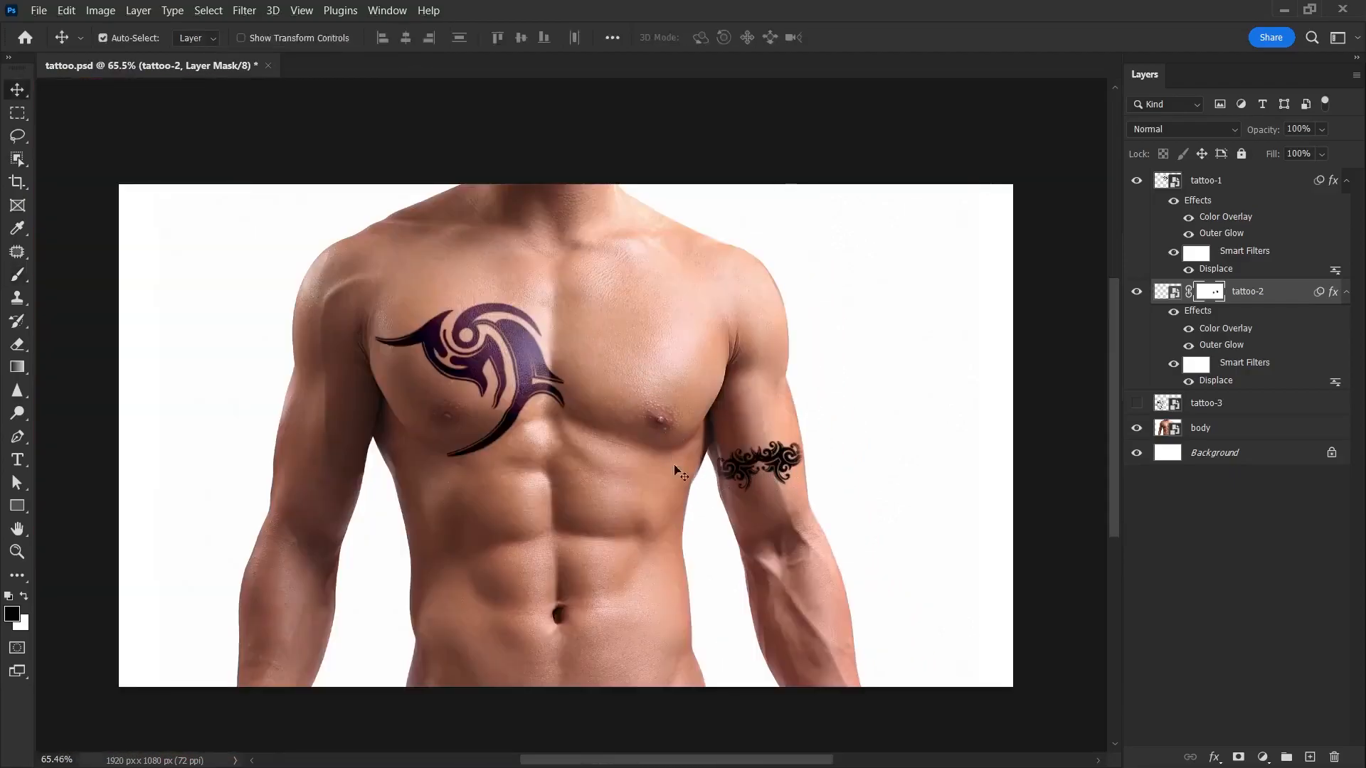
Step: Set tattoo-2's blend mode to Soft Light to match tattoo-1
{"action": "left_click", "coordinate": [1205, 181]}
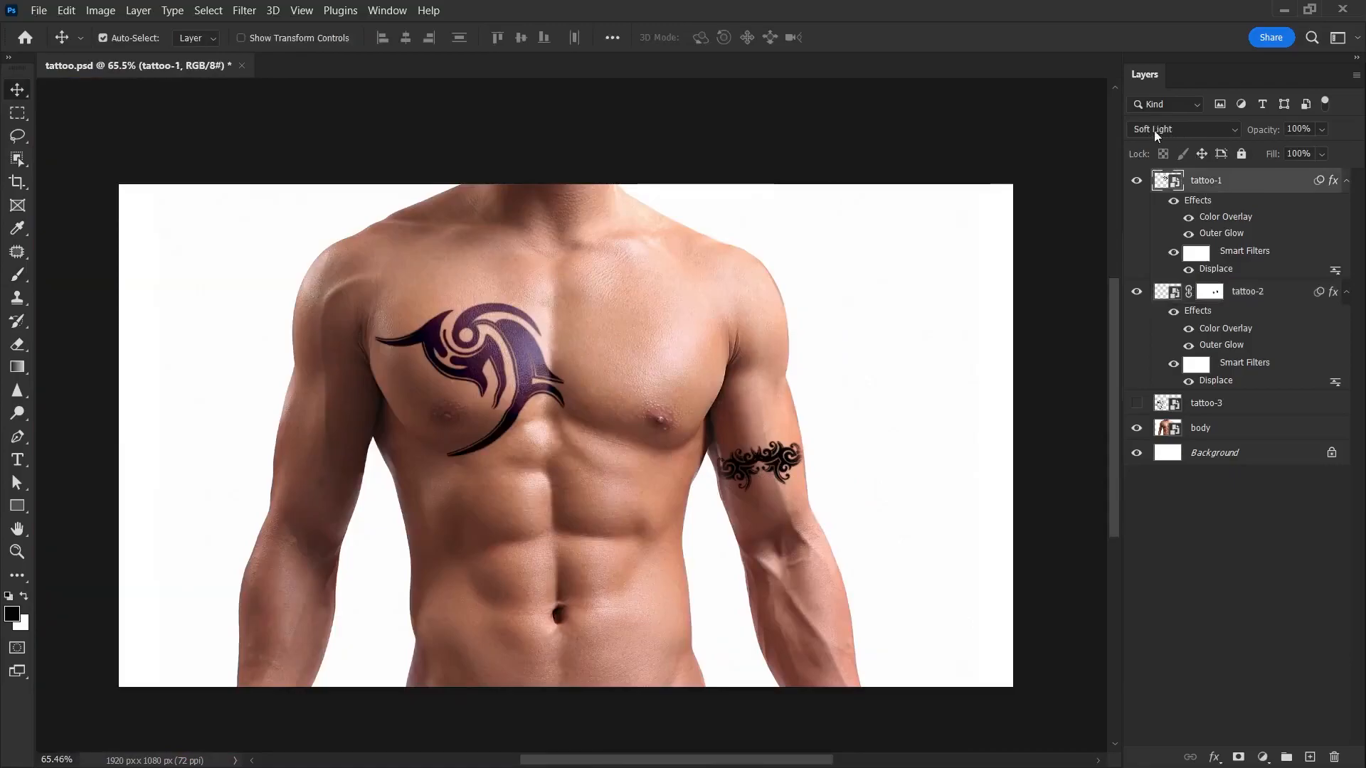
{"action": "left_click", "coordinate": [1250, 297]}
{"action": "left_click", "coordinate": [1186, 129]}
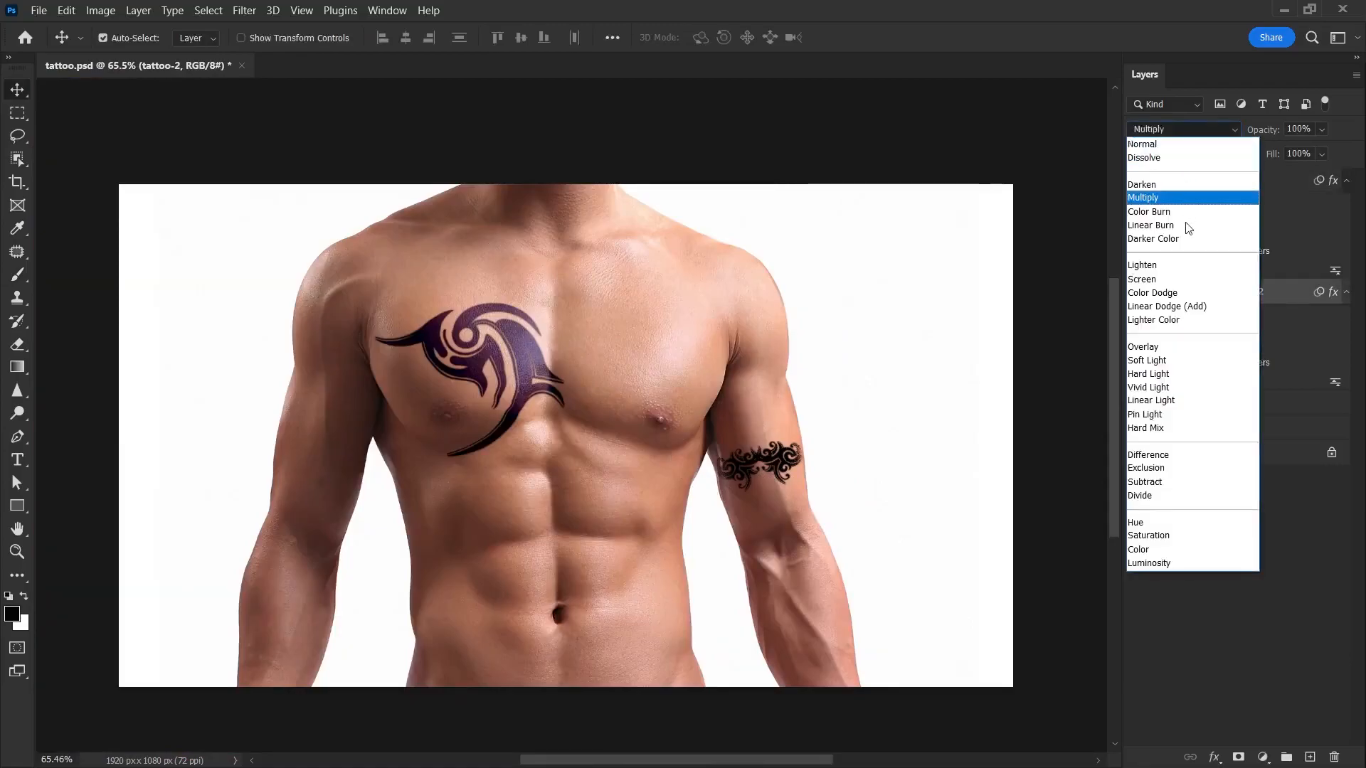
{"action": "left_click", "coordinate": [1174, 361]}
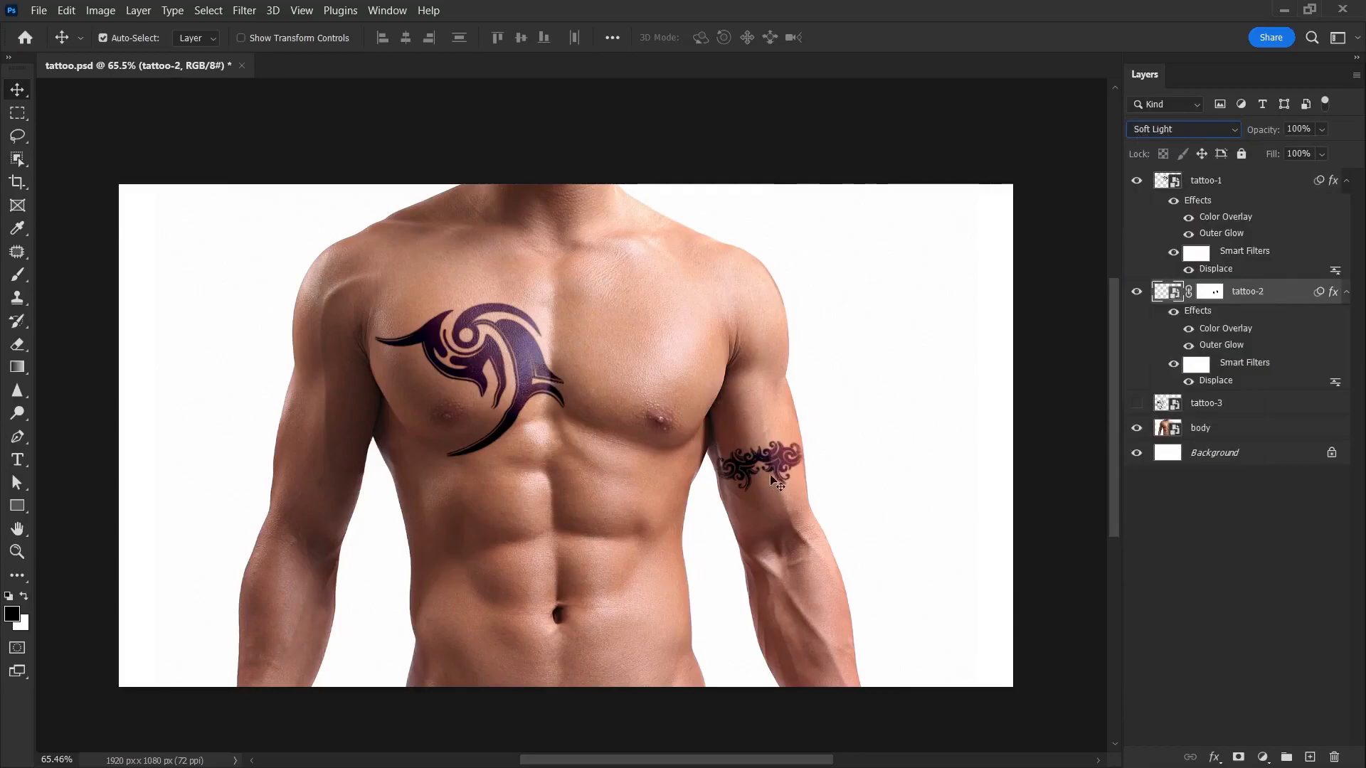
{"action": "left_click", "coordinate": [799, 474], "text": "alt"}
{"action": "scroll", "coordinate": [799, 475], "scroll_direction": "up", "scroll_amount": 5}
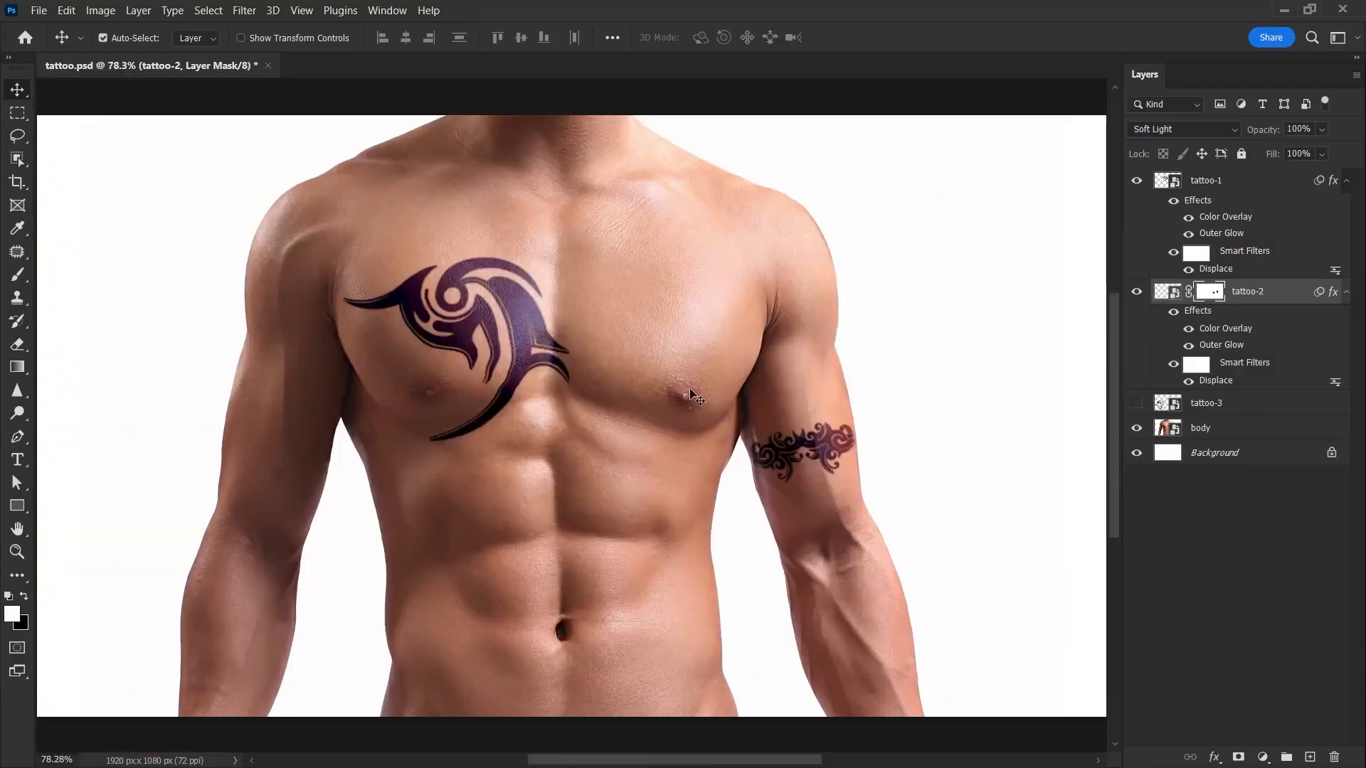
Step: Hide the tattoo-1 and tattoo-2 layers and show tattoo-3
{"action": "left_click", "coordinate": [1136, 182]}
{"action": "left_click", "coordinate": [1136, 292]}
{"action": "left_click", "coordinate": [1136, 403]}
{"action": "left_click", "coordinate": [1216, 402]}
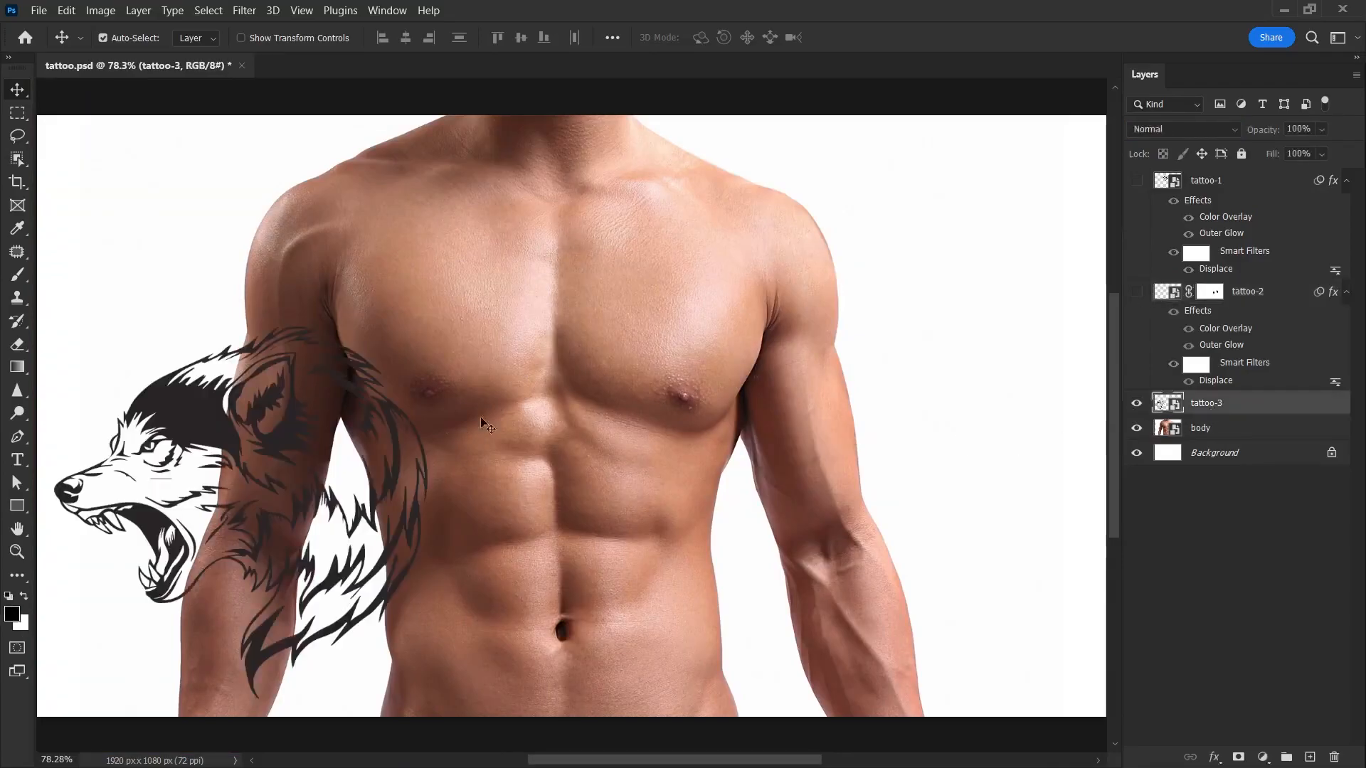
Step: Move the wolf artwork of tattoo-3 onto the torso and scale it down to fit the man's right chest
{"action": "left_click_drag", "start_coordinate": [220, 417], "coordinate": [533, 281]}
{"action": "key", "text": "ctrl+t"}
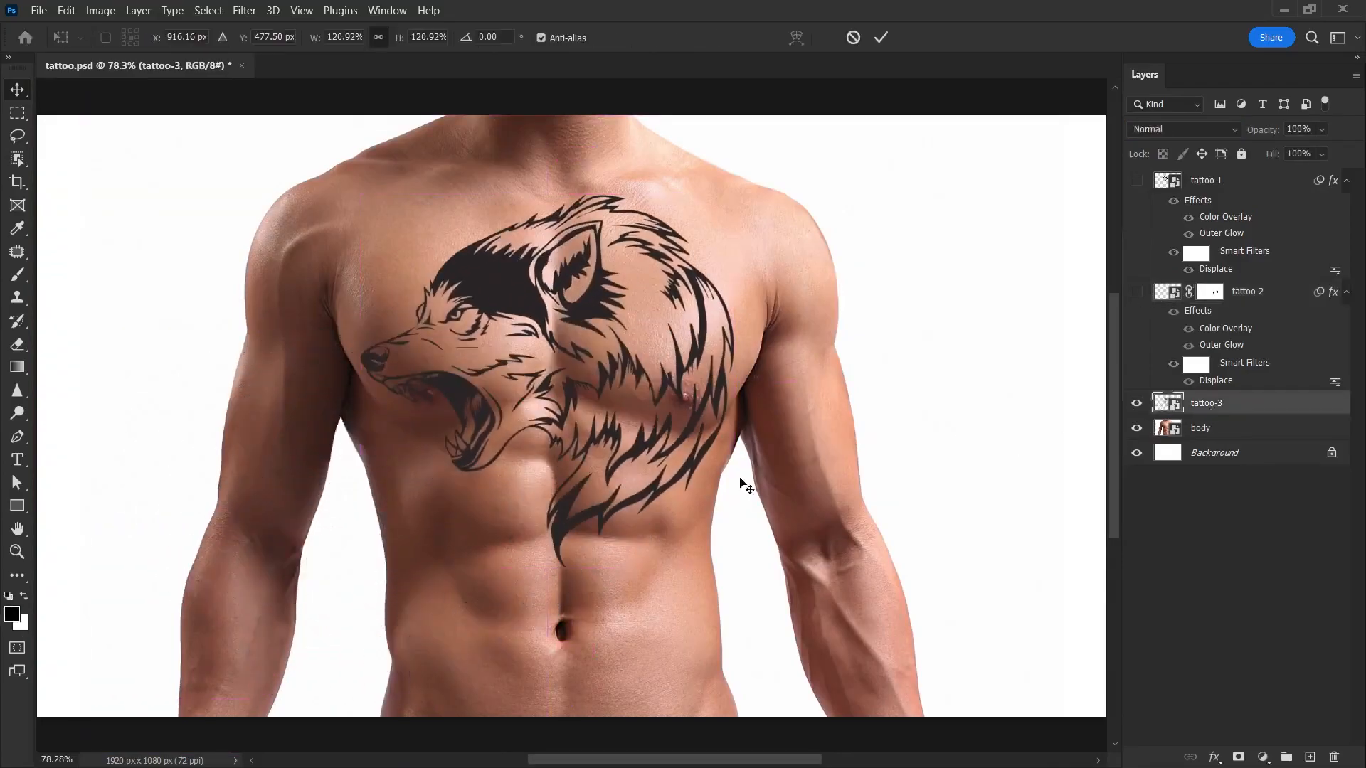
{"action": "left_click_drag", "start_coordinate": [731, 565], "coordinate": [659, 494]}
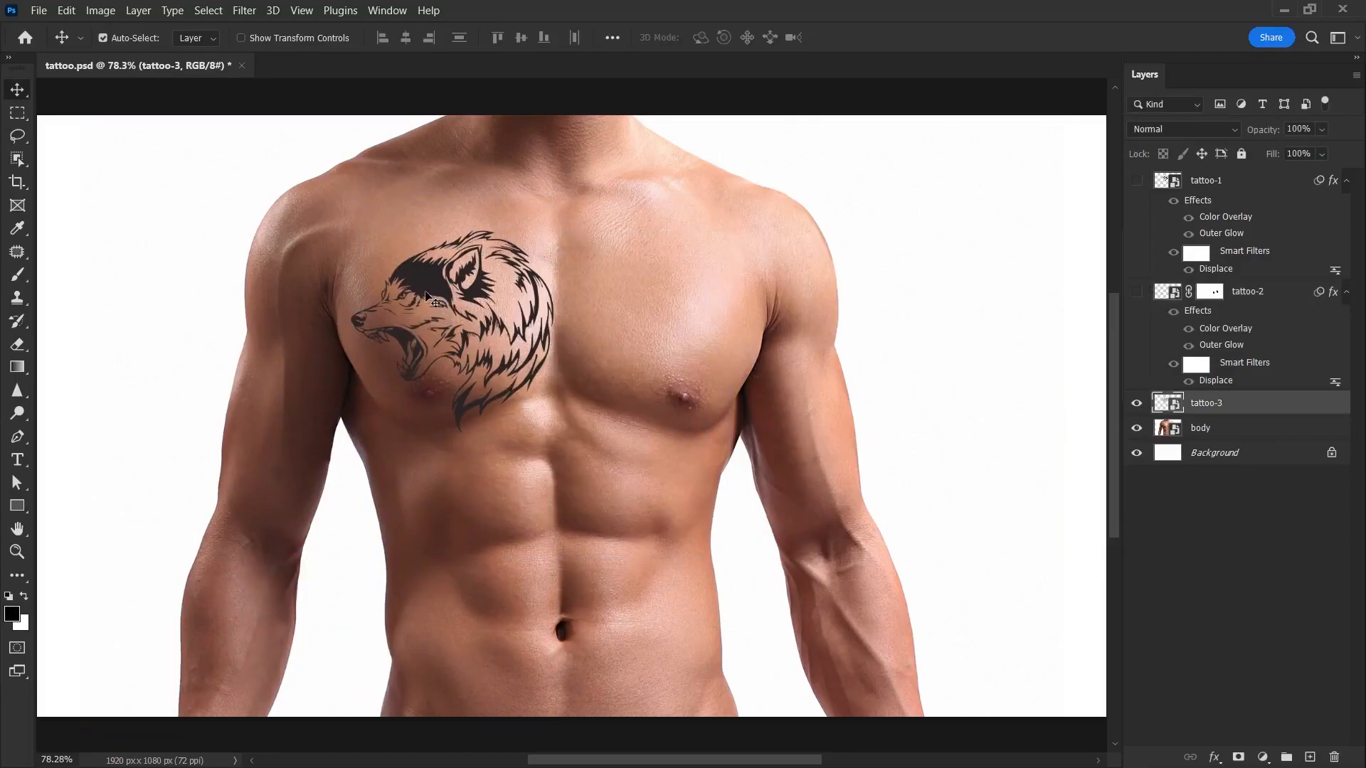
Step: Set tattoo-3's blend mode to Soft Light and copy tattoo-2's effects and Displace smart filter to it
{"action": "left_click", "coordinate": [1146, 132]}
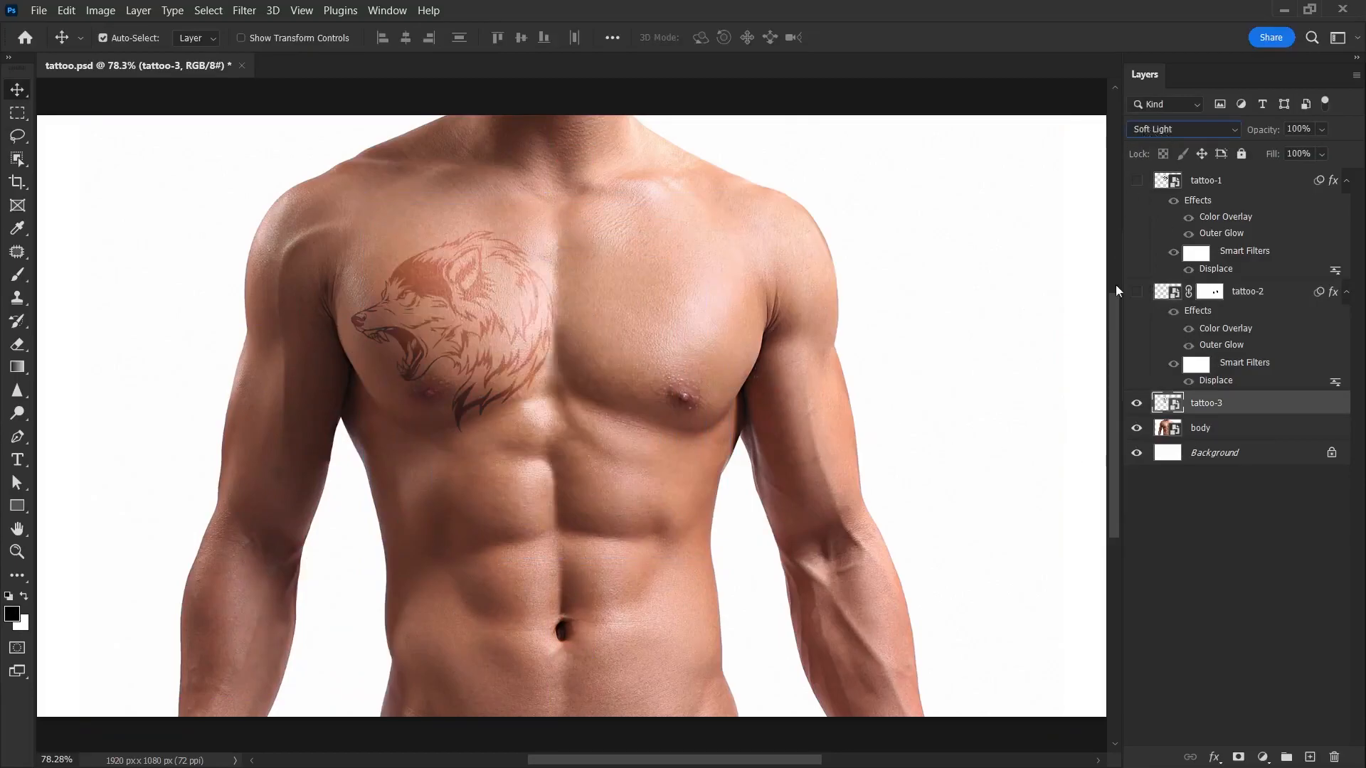
{"action": "left_click_drag", "start_coordinate": [1192, 315], "coordinate": [1210, 489]}
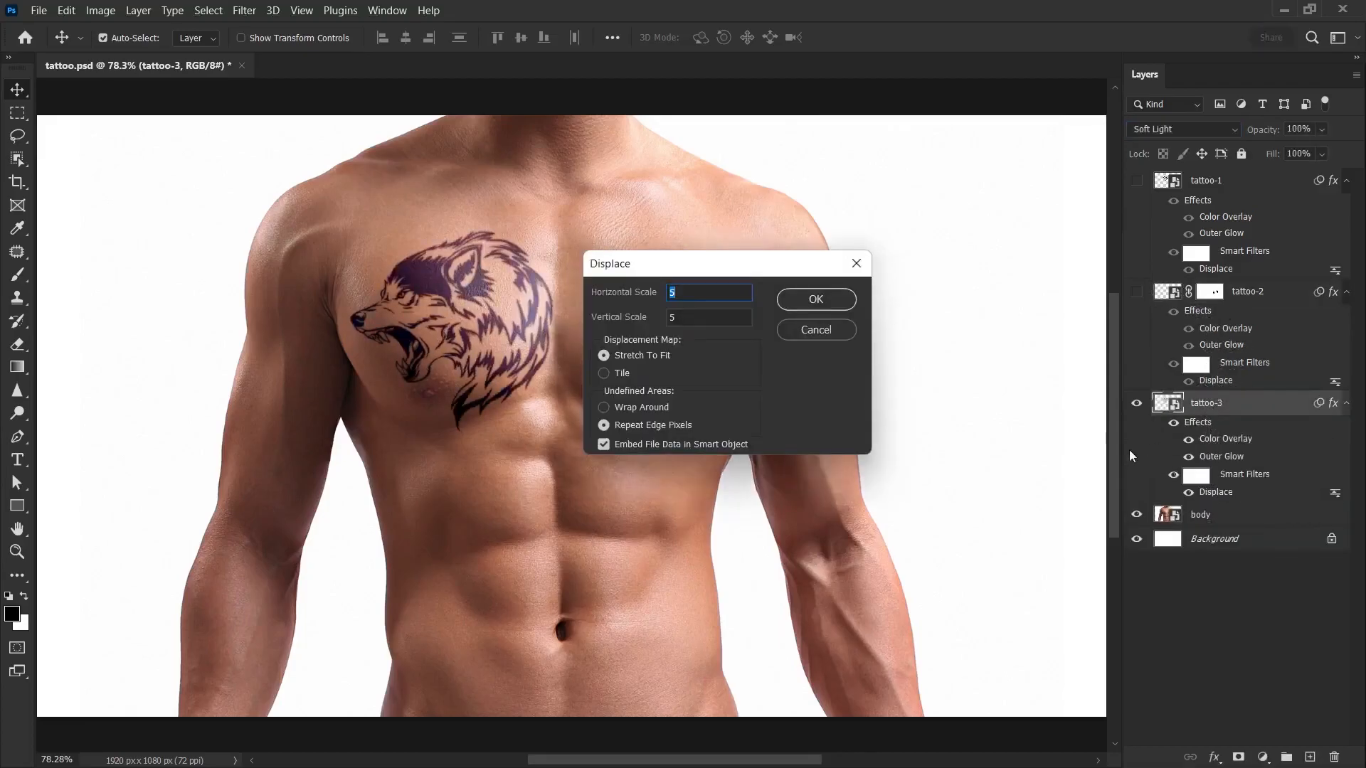
Step: Reapply tattoo-3's Displace filter with horizontal and vertical scales of 5, using displacement.psd as the map
{"action": "left_click", "coordinate": [834, 302]}
{"action": "left_click", "coordinate": [447, 224]}
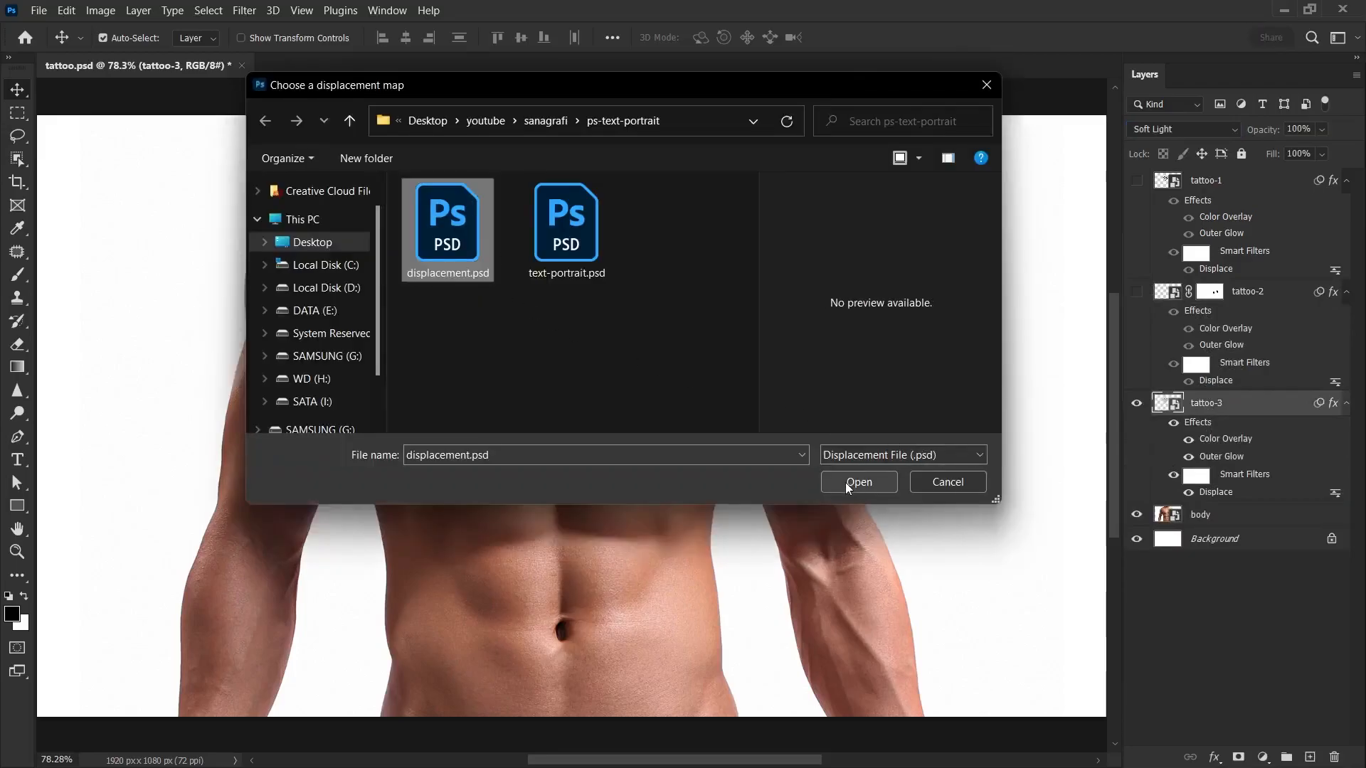
{"action": "left_click", "coordinate": [844, 482]}
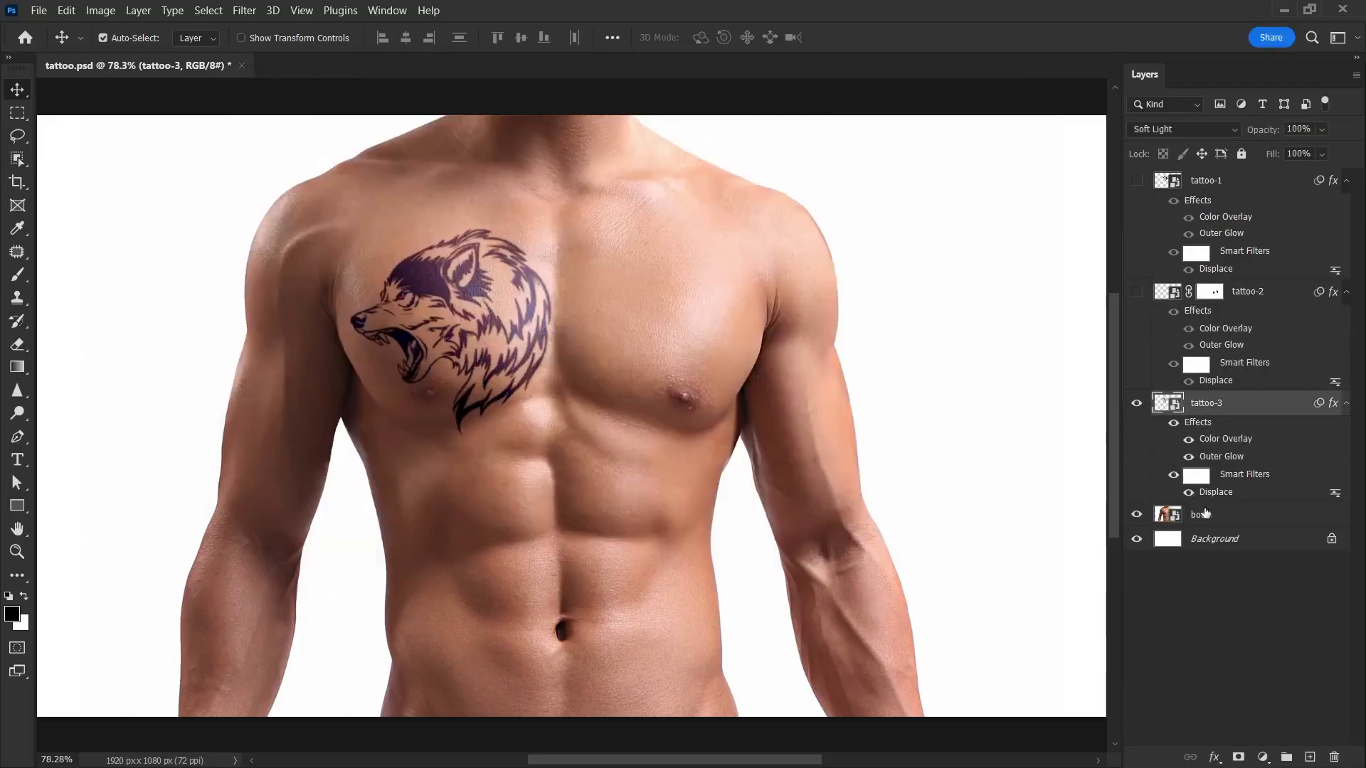